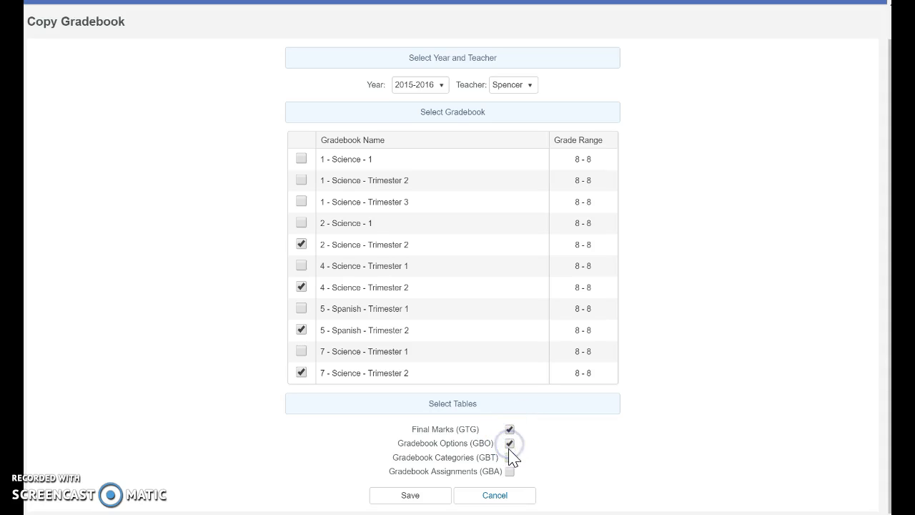
# - Save the copies of the selected Trimester 2 gradebooks and rename the period 2 copy to Science
pyautogui.click(416, 496)
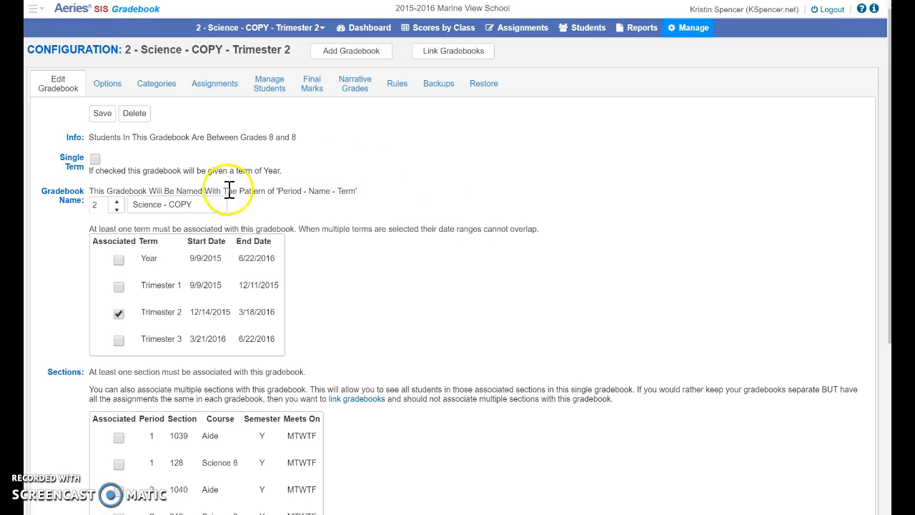
pyautogui.click(194, 205)
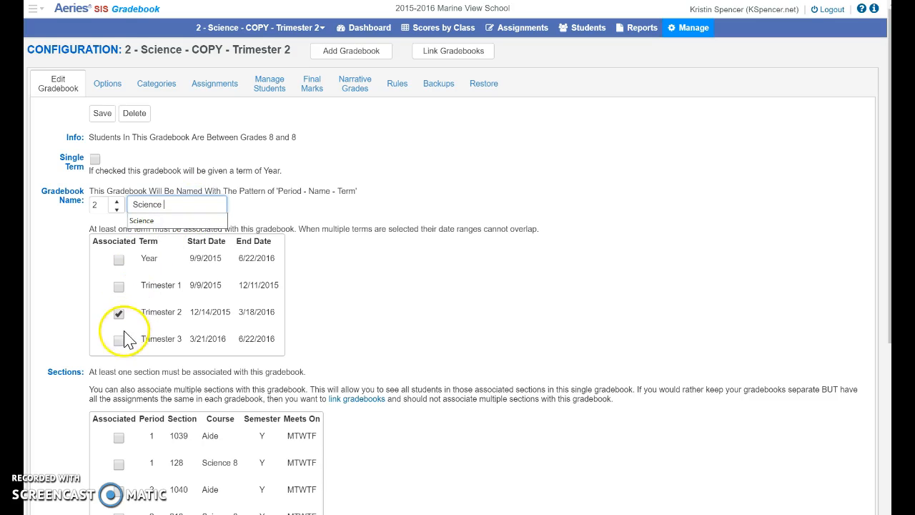
# - Associate the period 2 Science gradebook with Trimester 3 and remove Trimester 2, accepting the term removal
pyautogui.click(76, 318)
pyautogui.click(119, 341)
pyautogui.click(118, 313)
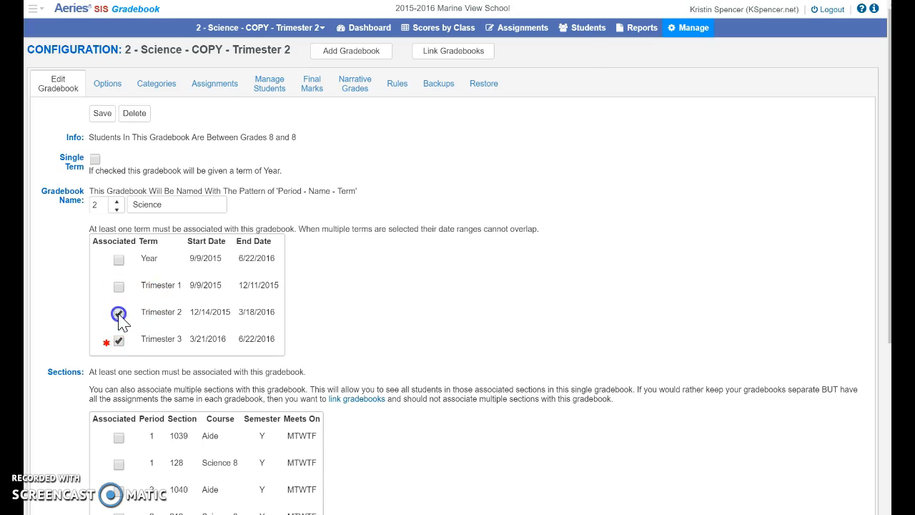
pyautogui.click(505, 87)
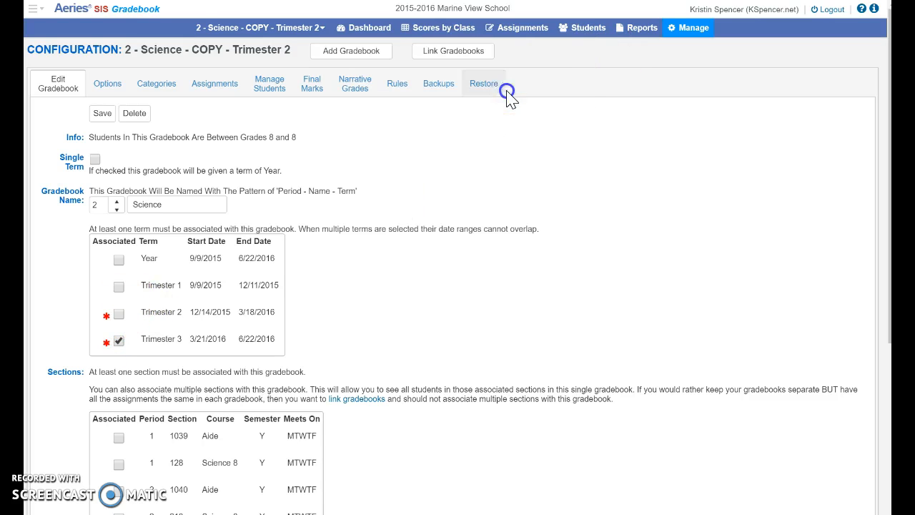
# - Associate the period 2 Science 8 section 218 with the gradebook and save the configuration
pyautogui.scroll(-2, 403, 325)
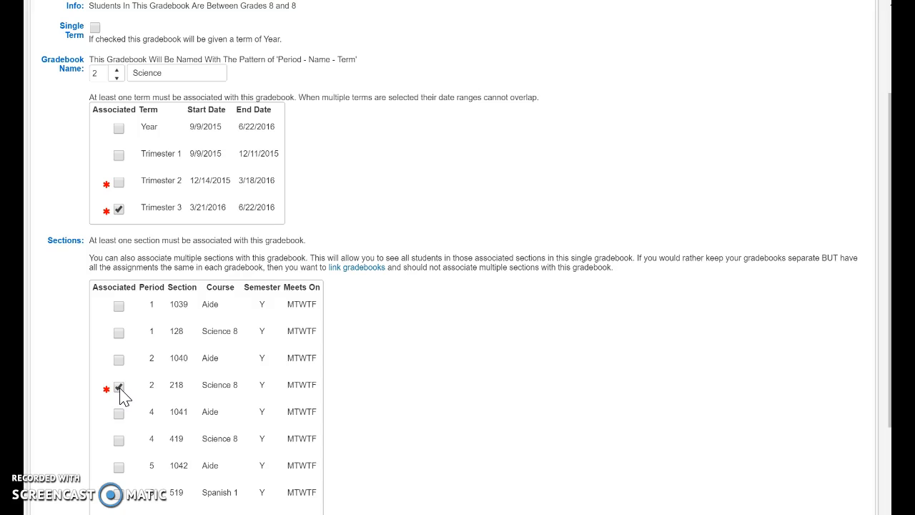
pyautogui.scroll(-2, 338, 412)
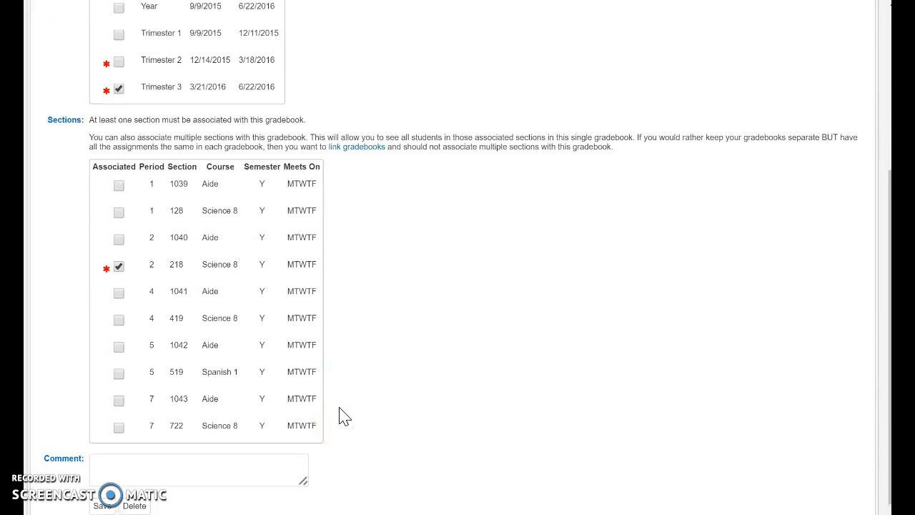
pyautogui.scroll(-1, 341, 414)
pyautogui.click(104, 493)
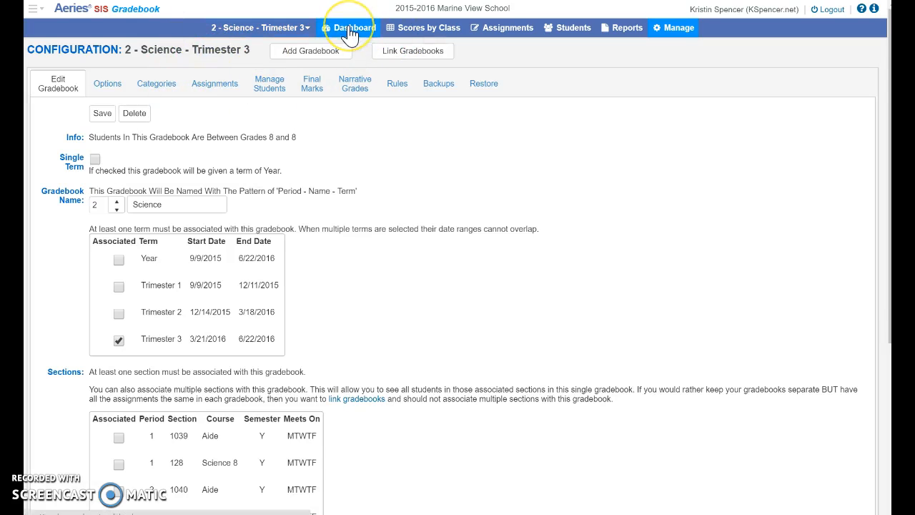
# - Open the configuration of 4 - Science - COPY - Trimester 2 from the past terms and rename the gradebook to Science
pyautogui.click(352, 30)
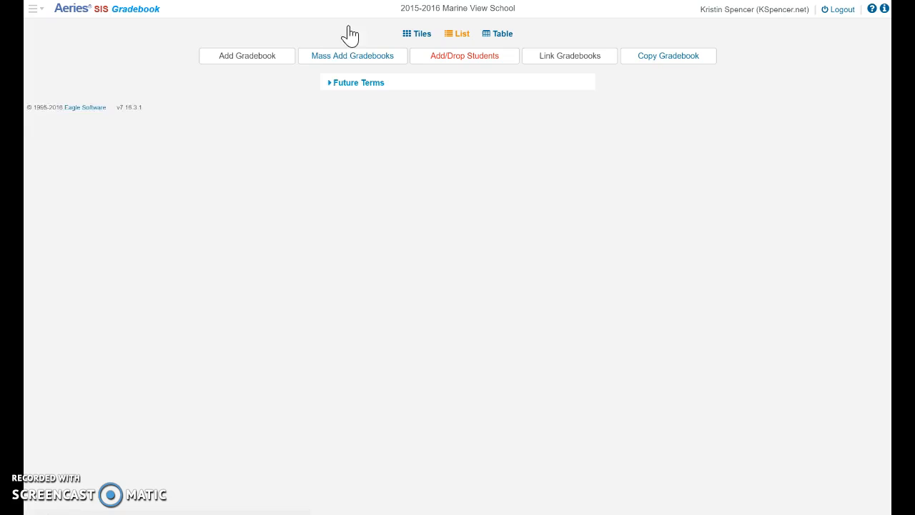
pyautogui.click(355, 118)
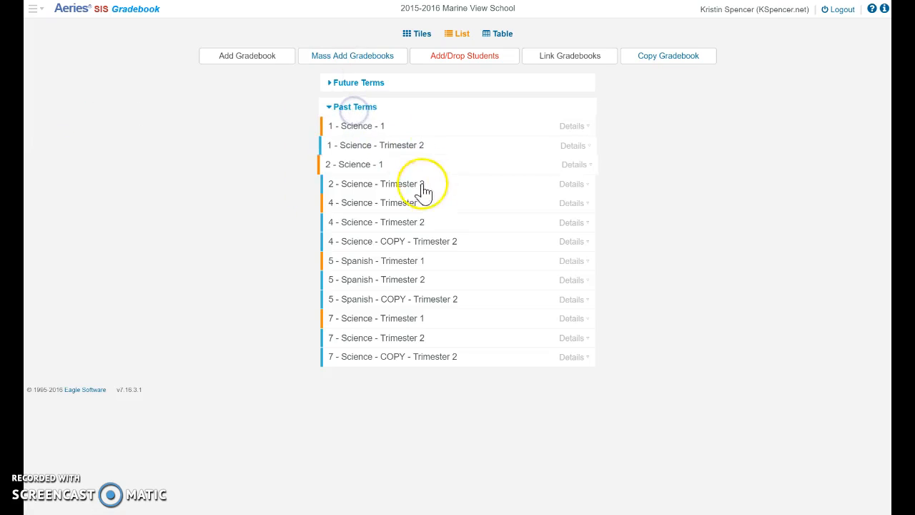
pyautogui.click(384, 243)
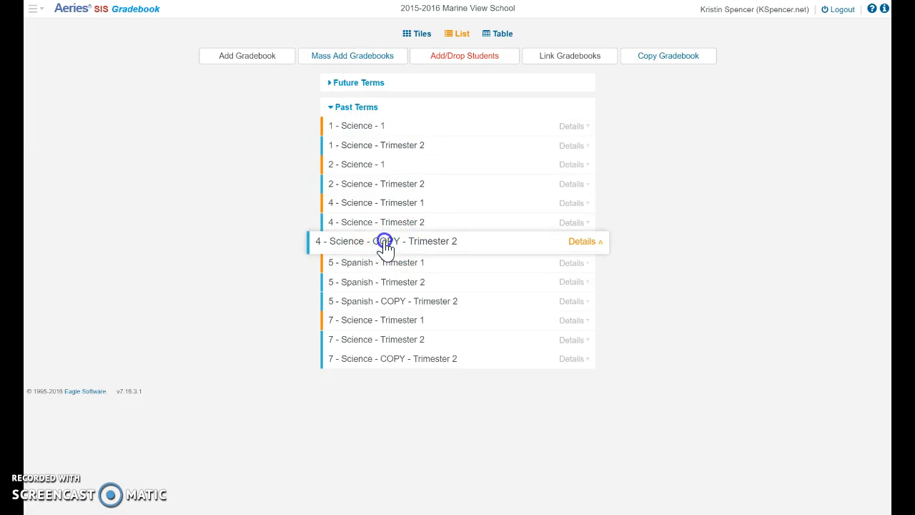
pyautogui.click(475, 281)
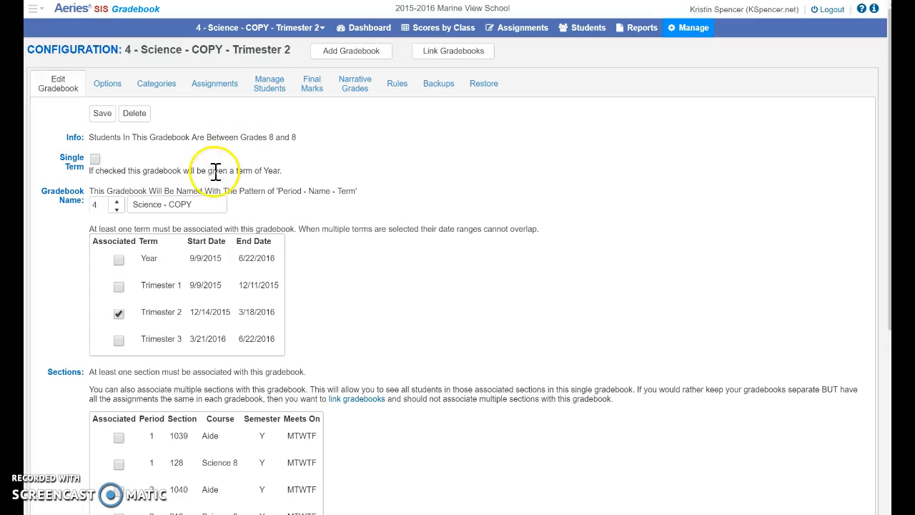
pyautogui.click(206, 203)
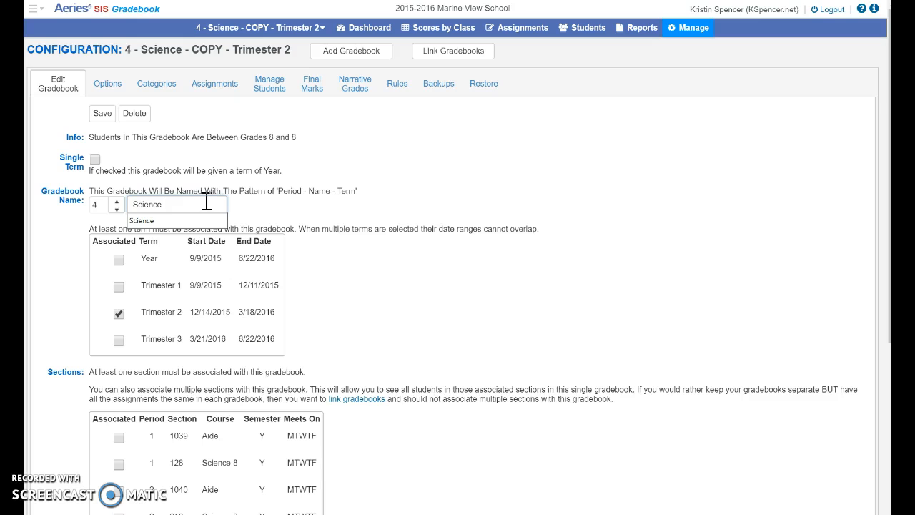
# - Replace Trimester 2 with Trimester 3 for the period 4 gradebook, and save it with Science 8 section 419 associated
pyautogui.click(121, 342)
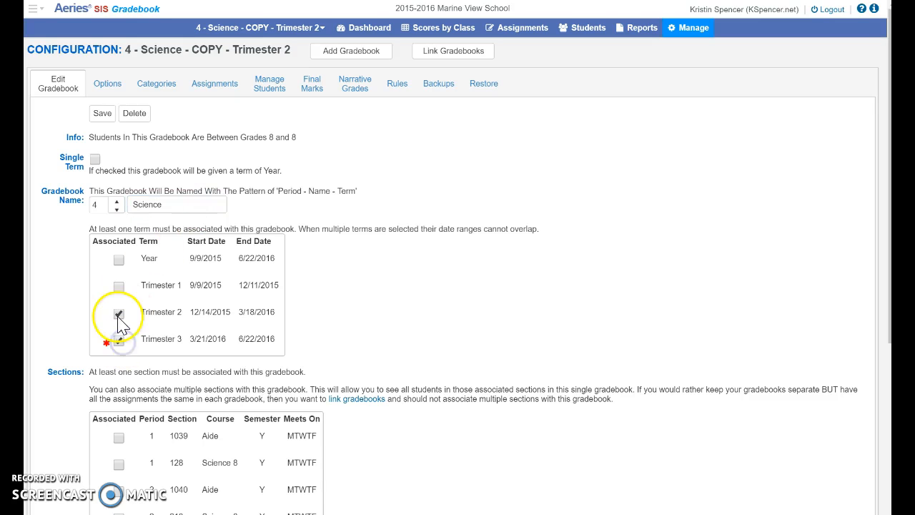
pyautogui.click(501, 82)
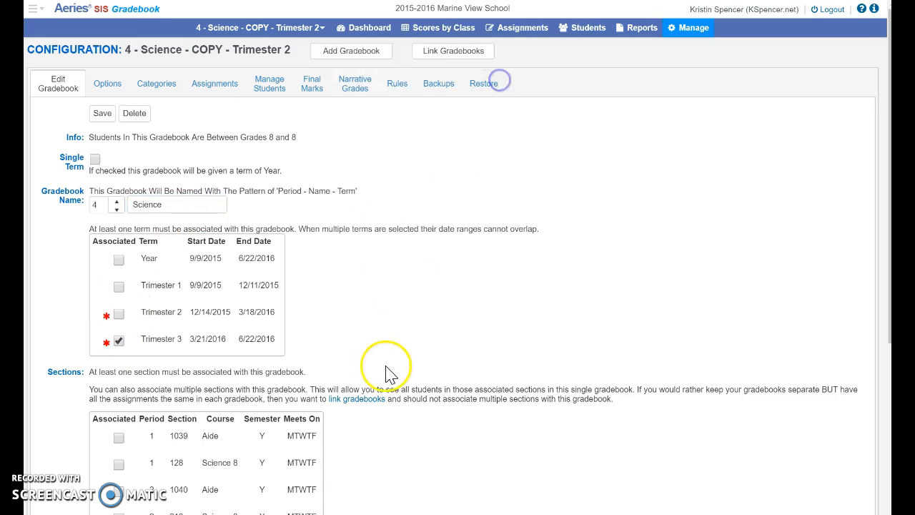
pyautogui.scroll(-2, 386, 373)
pyautogui.scroll(-2, 386, 373)
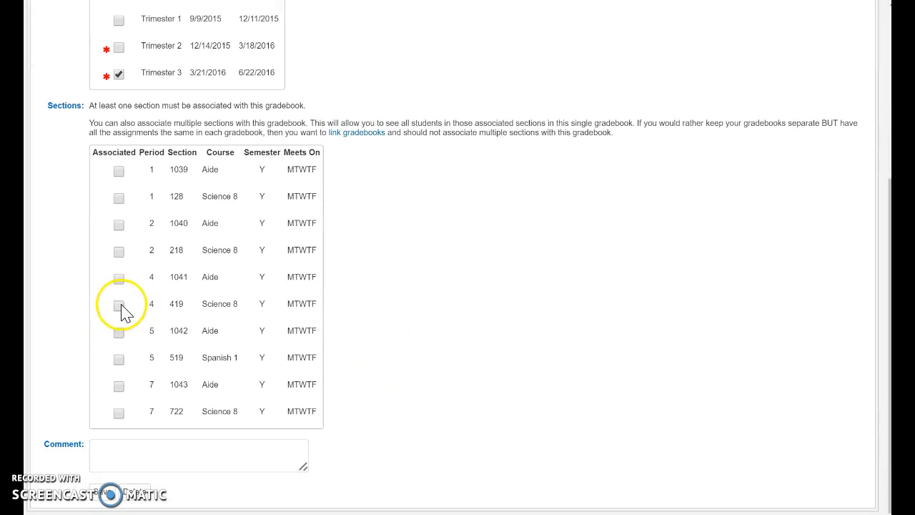
pyautogui.click(103, 491)
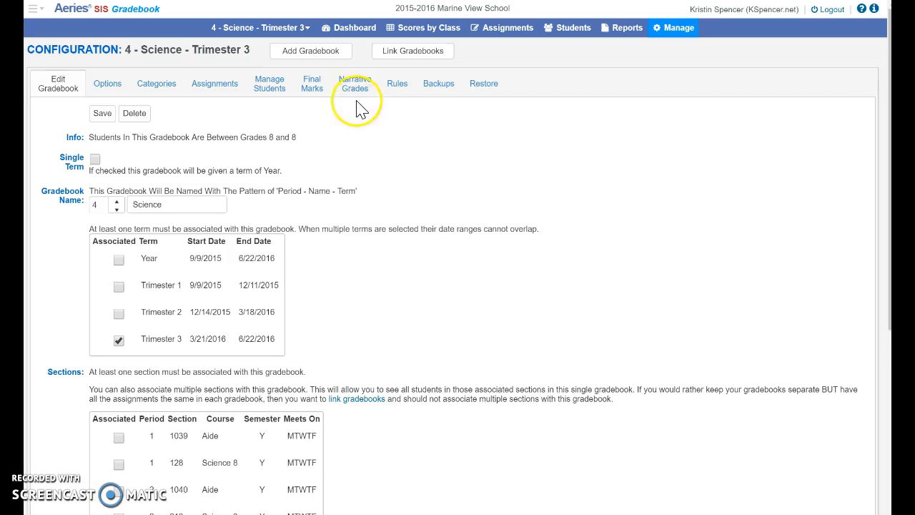
# - Switch to the 5 - Spanish - COPY - Trimester 2 gradebook and rename it to Spanish
pyautogui.click(298, 29)
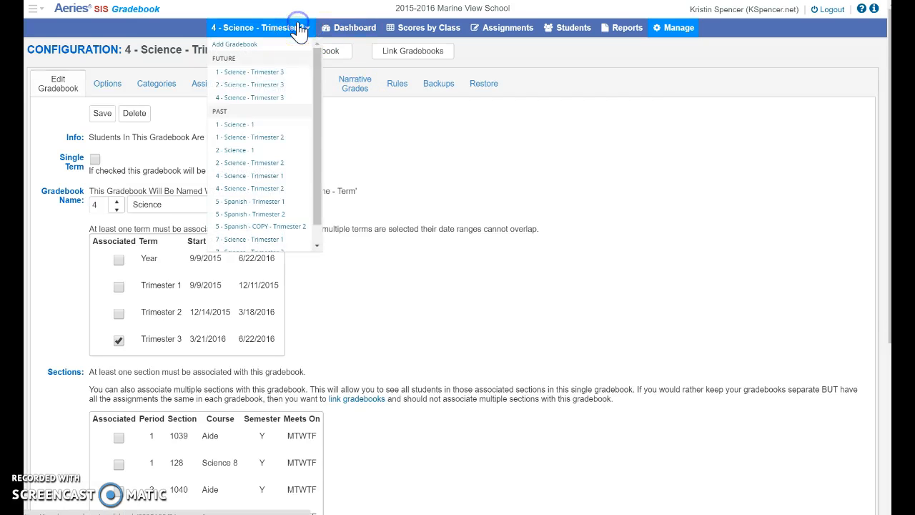
pyautogui.click(280, 228)
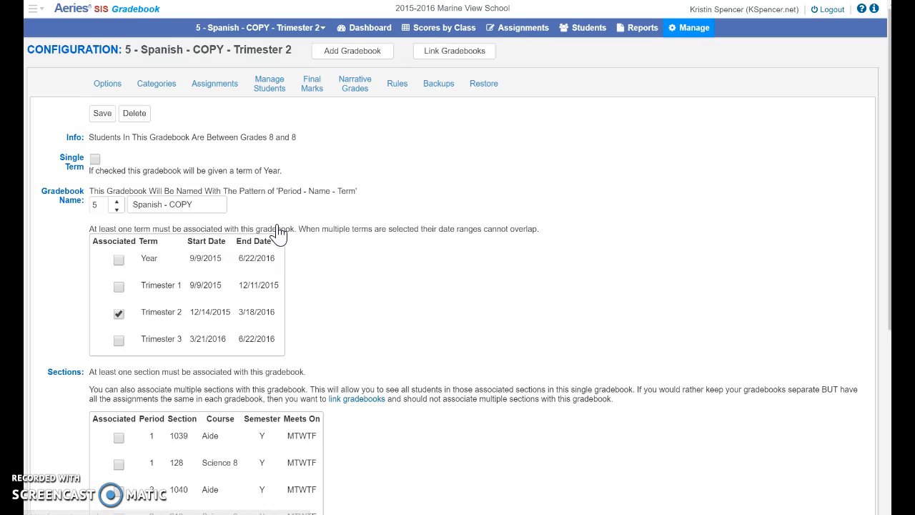
pyautogui.click(196, 205)
pyautogui.press('BackSpace')
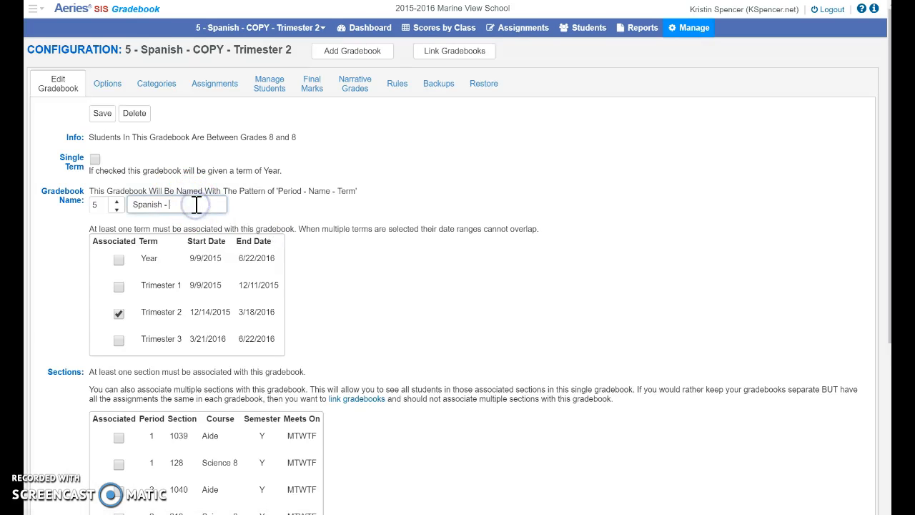
# - Replace Trimester 2 with Trimester 3 for the period 5 gradebook, and save it with the Spanish 1 section associated
pyautogui.click(120, 342)
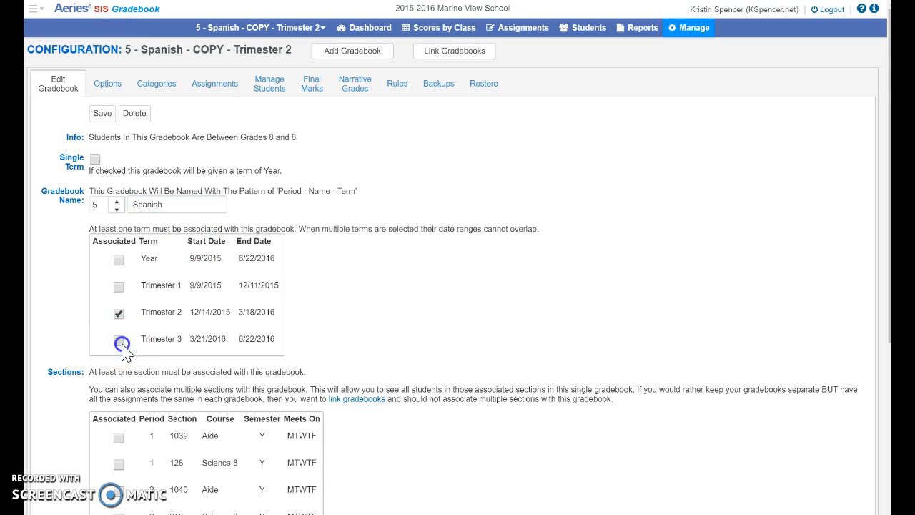
pyautogui.click(119, 315)
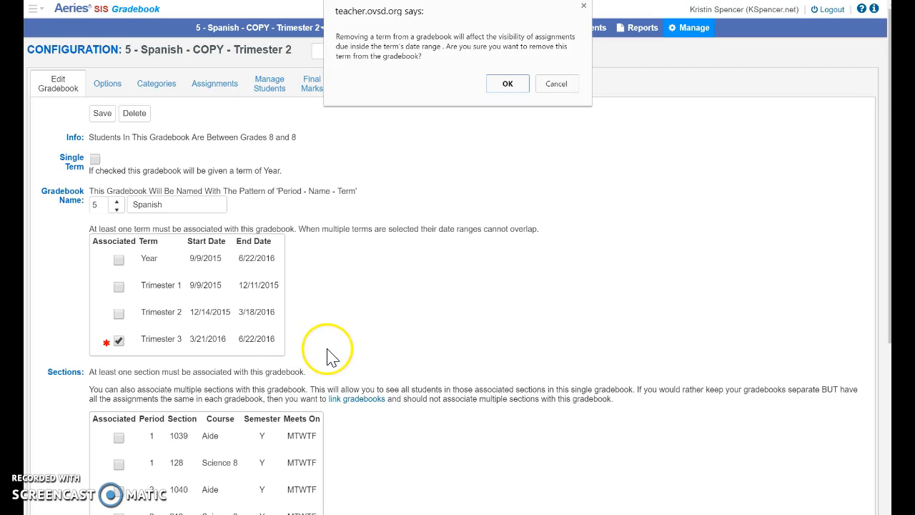
pyautogui.click(507, 84)
pyautogui.scroll(-4, 419, 341)
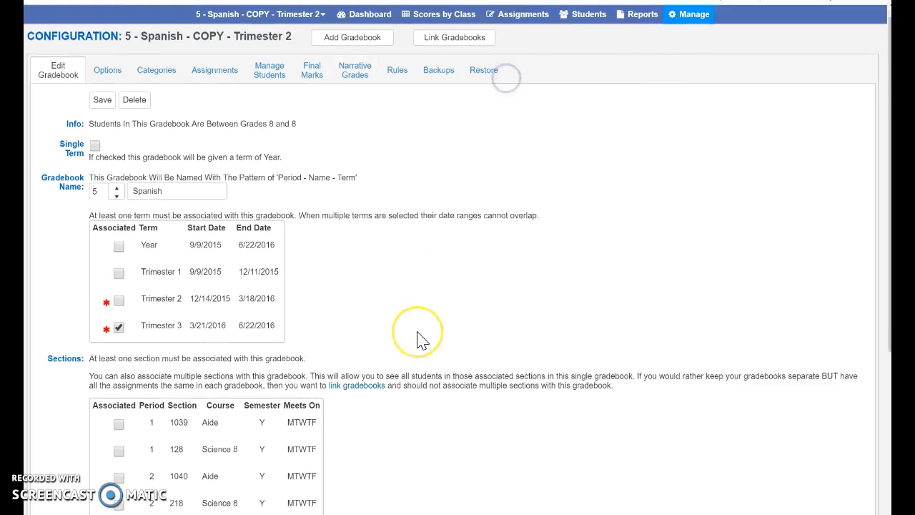
pyautogui.click(108, 495)
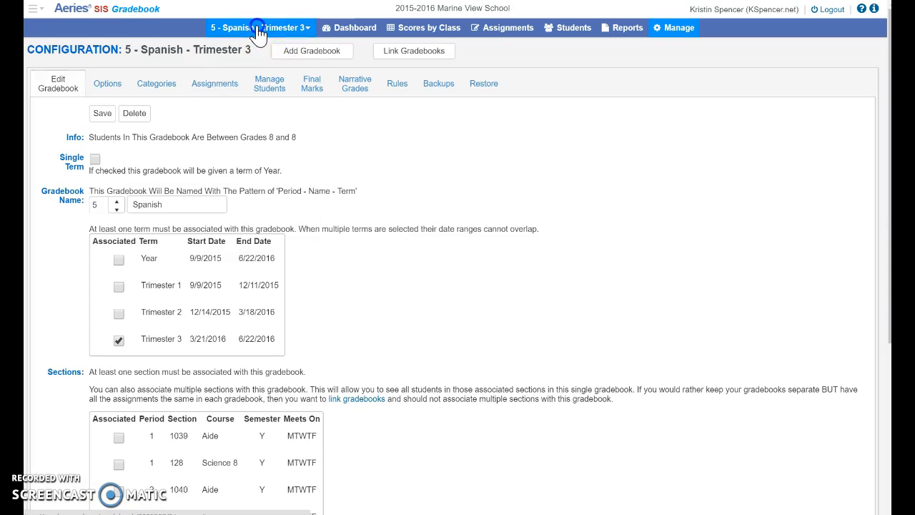
# - Switch to the 7 - Science - COPY - Trimester 2 gradebook and rename it to Science
pyautogui.click(257, 30)
pyautogui.scroll(-1, 298, 198)
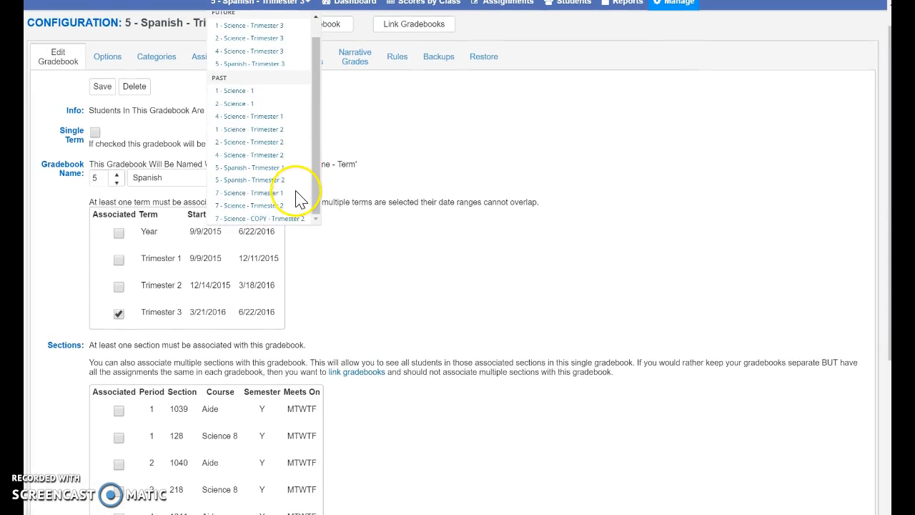
pyautogui.click(272, 218)
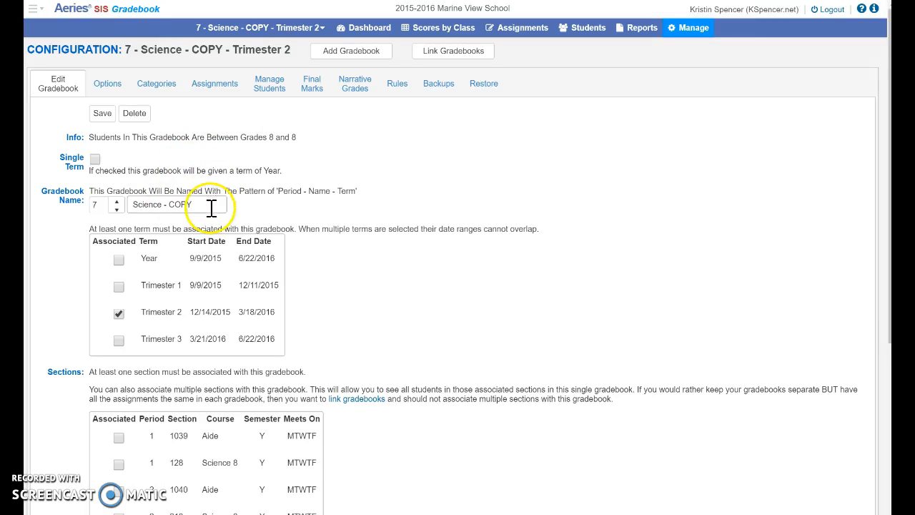
pyautogui.click(211, 208)
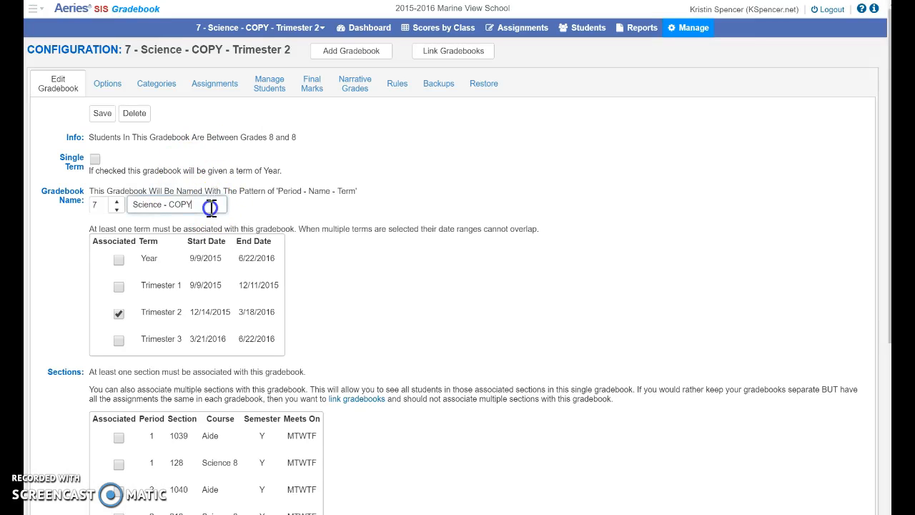
# - Associate the period 7 Science gradebook with Trimester 3 and remove Trimester 2, accepting the term removal
pyautogui.click(118, 341)
pyautogui.click(120, 314)
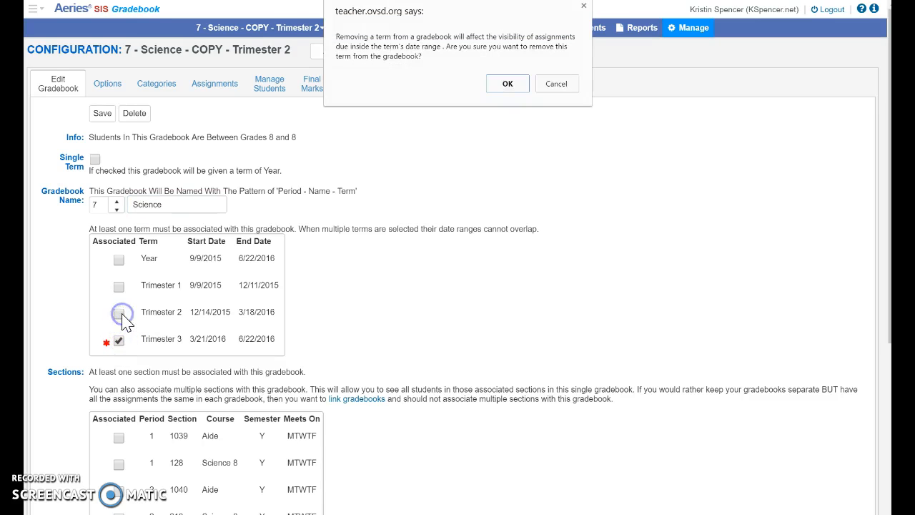
pyautogui.click(501, 85)
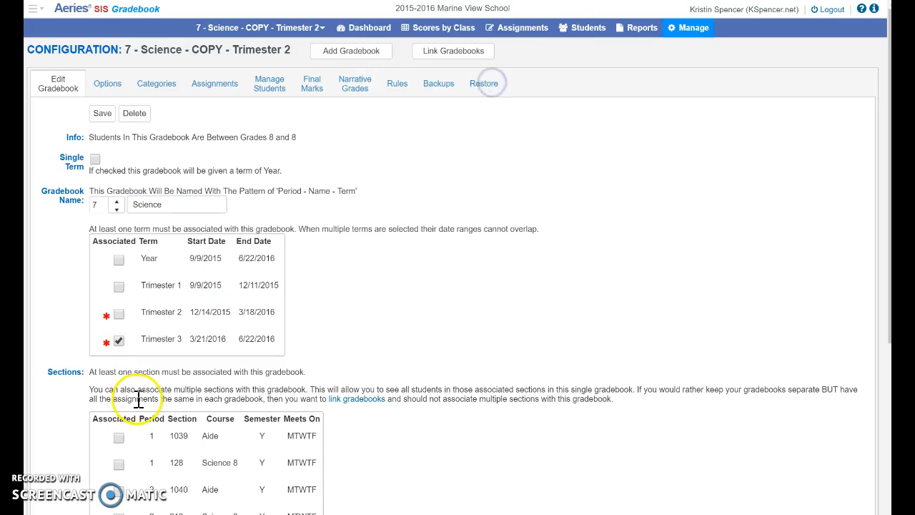
# - Associate the period 7 Science 8 section 722 with the gradebook and save the configuration
pyautogui.scroll(-4, 138, 400)
pyautogui.click(120, 412)
pyautogui.click(107, 495)
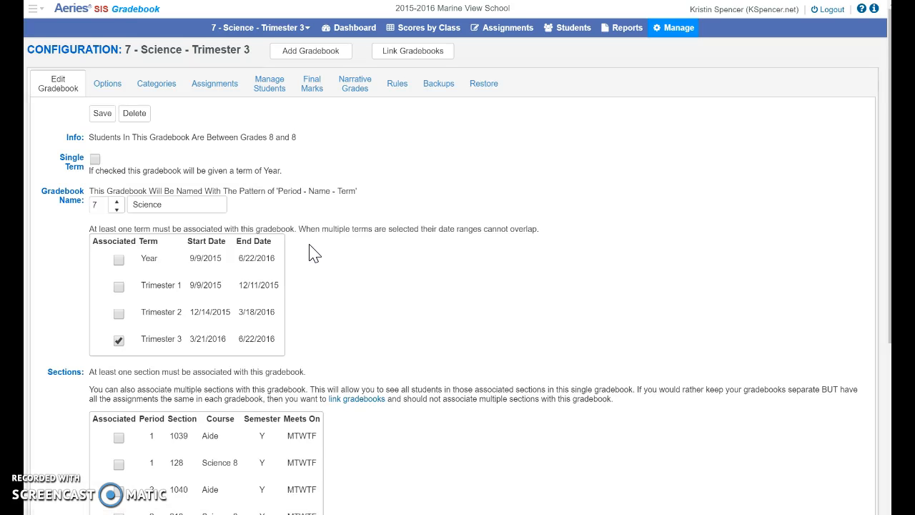
# - Return to the gradebook dashboard and review the gradebooks listed under future and past terms
pyautogui.click(349, 30)
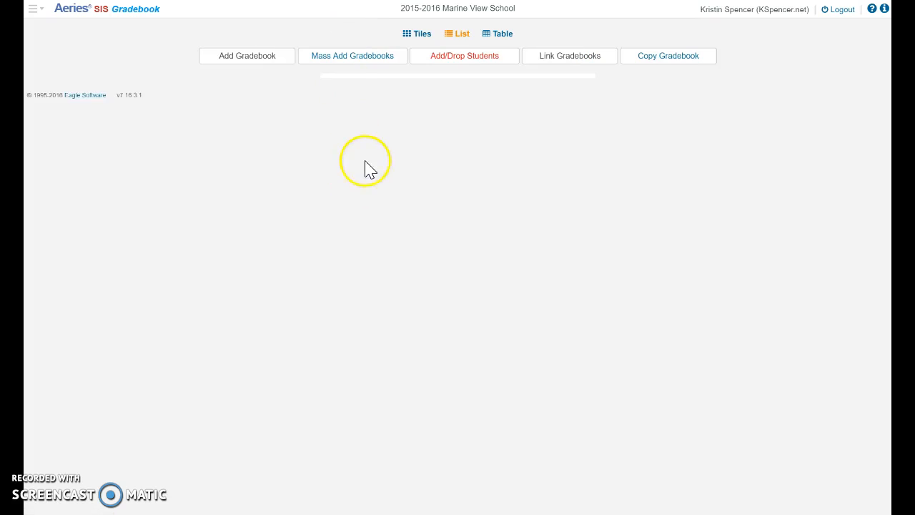
pyautogui.click(354, 85)
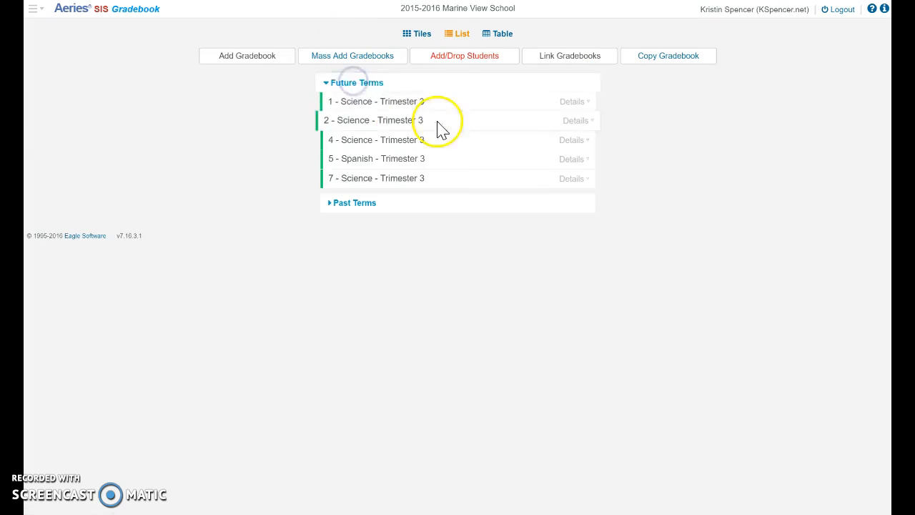
pyautogui.click(333, 205)
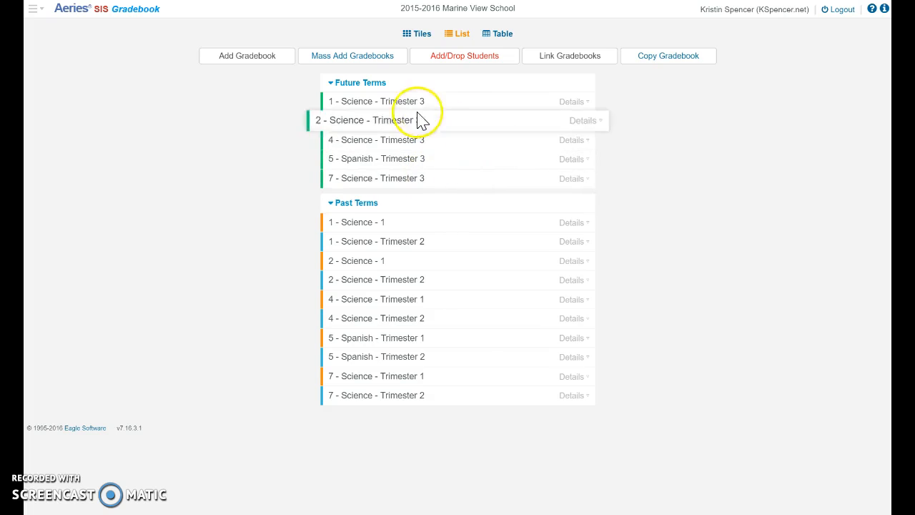
# - In the gradebook linking page, assign group 3 to the Trimester 3 Science gradebooks of periods 1, 2, 4 and 7
pyautogui.click(576, 63)
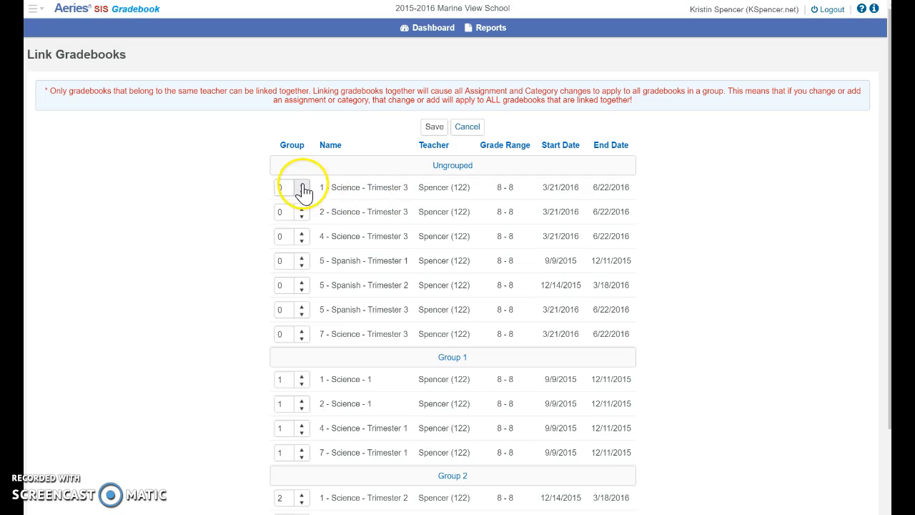
pyautogui.scroll(-2, 355, 351)
pyautogui.scroll(2, 355, 351)
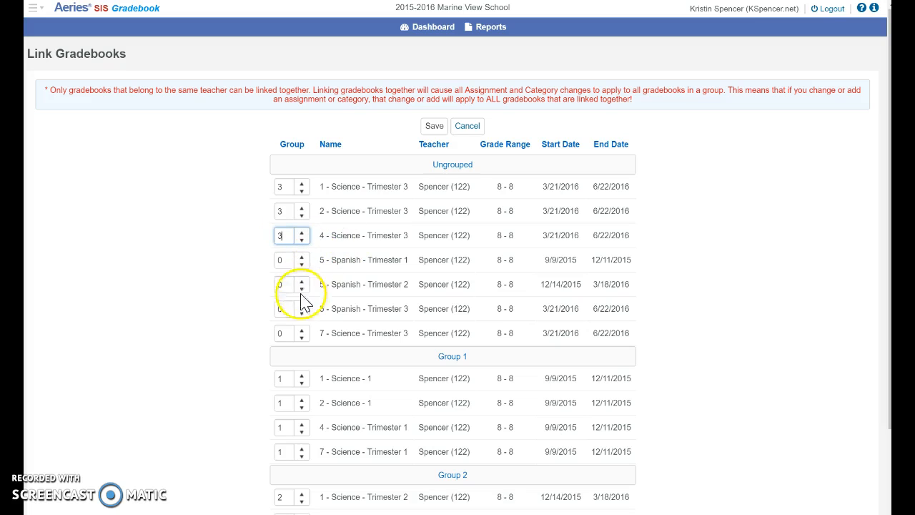
pyautogui.click(301, 331)
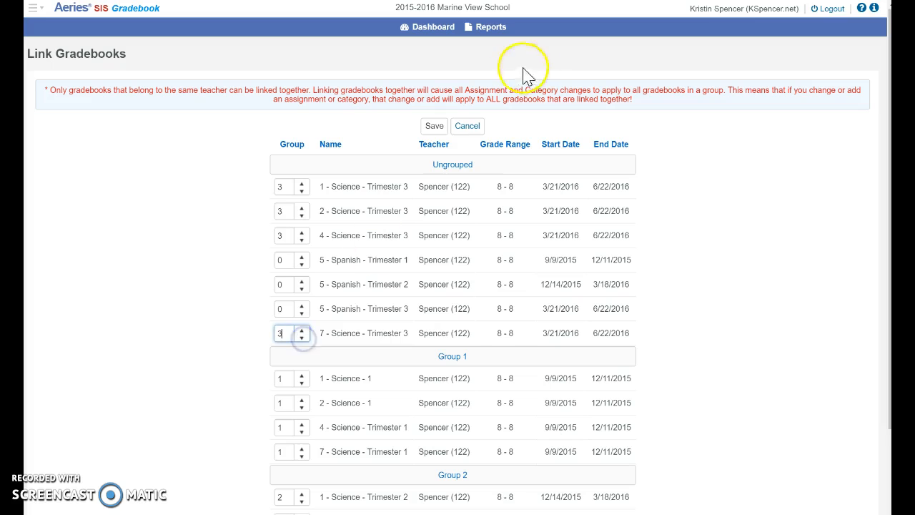
# - Save the group 3 gradebook links, reopen the linking page to check the groups, and save it again
pyautogui.click(435, 127)
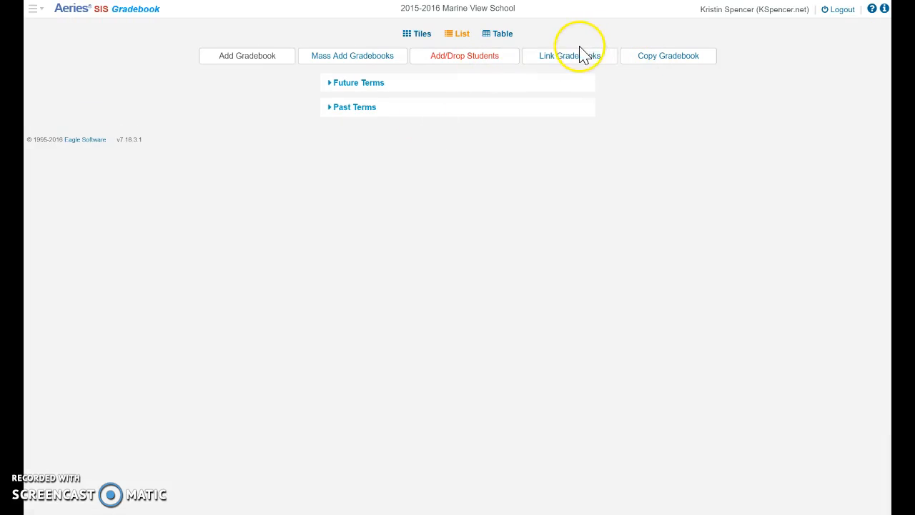
pyautogui.click(556, 56)
pyautogui.scroll(-3, 388, 337)
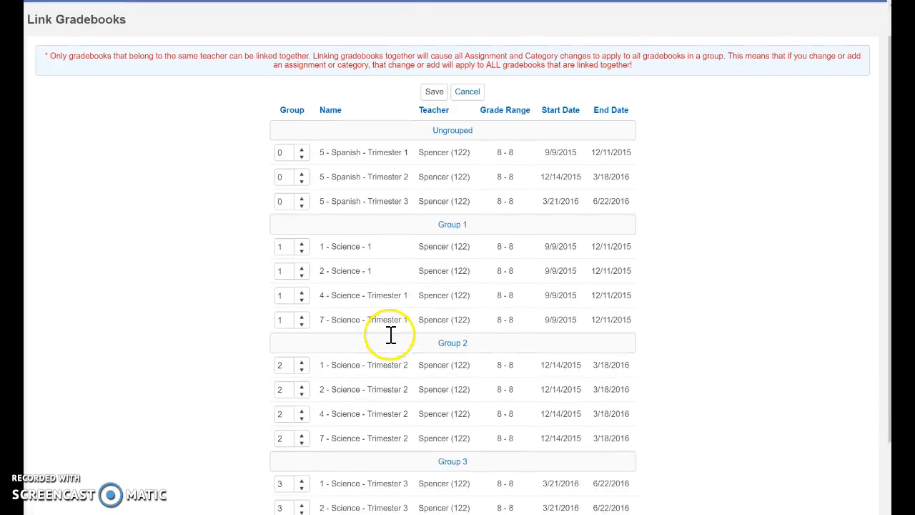
pyautogui.scroll(-2, 429, 379)
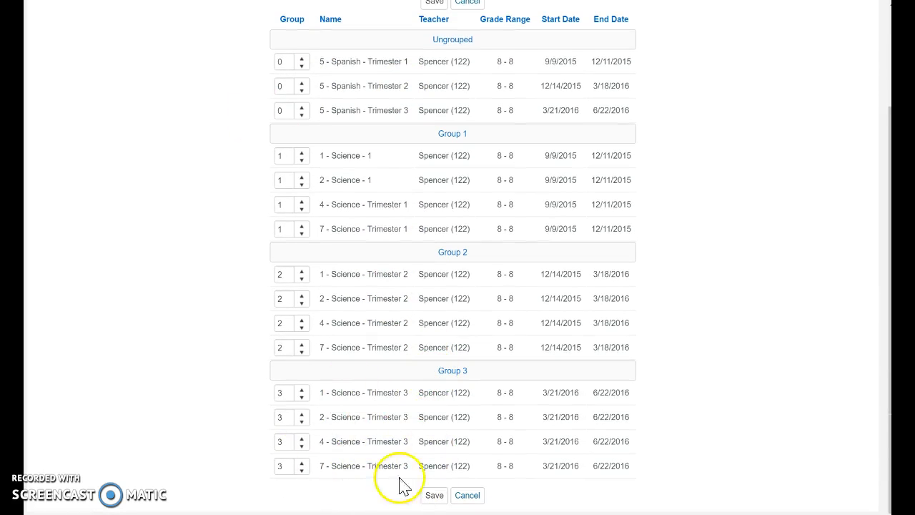
pyautogui.scroll(3, 472, 321)
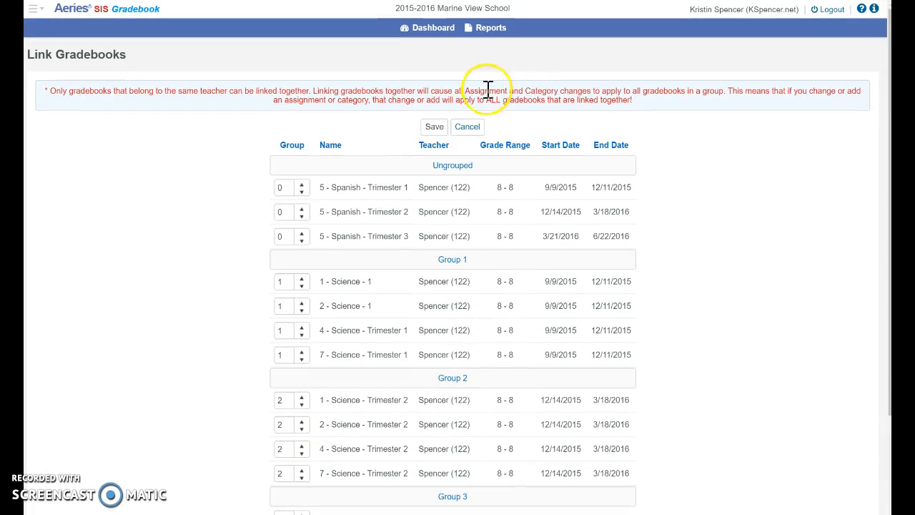
pyautogui.click(428, 129)
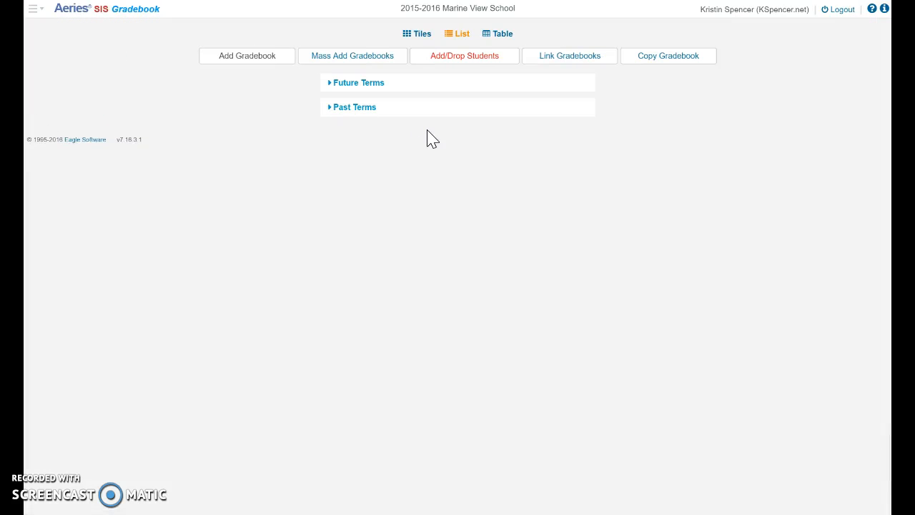
# - Open the configuration options of the period 1 Science Trimester 3 gradebook from the future terms
pyautogui.click(357, 85)
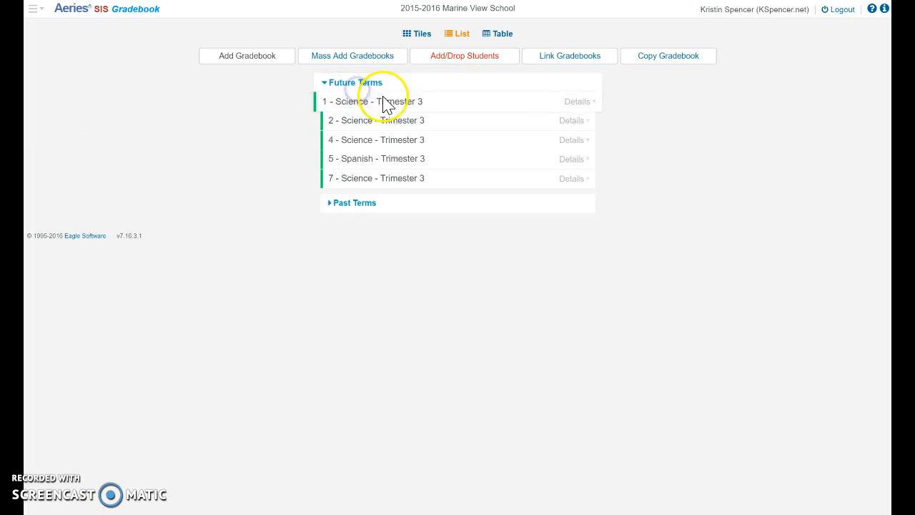
pyautogui.click(347, 103)
pyautogui.click(476, 133)
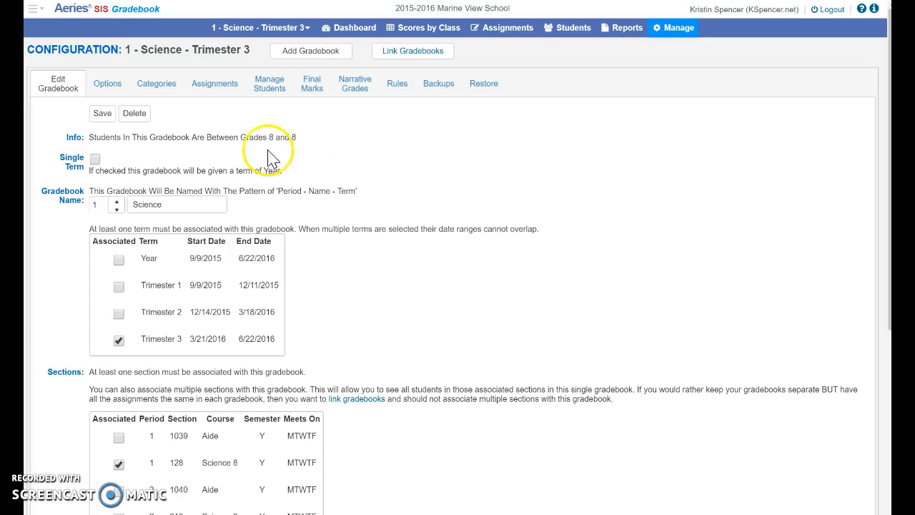
pyautogui.click(104, 89)
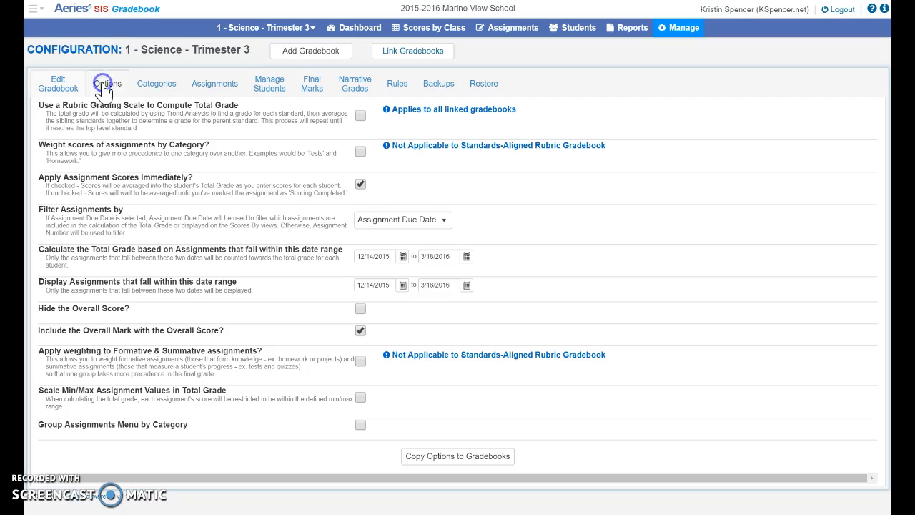
pyautogui.click(360, 330)
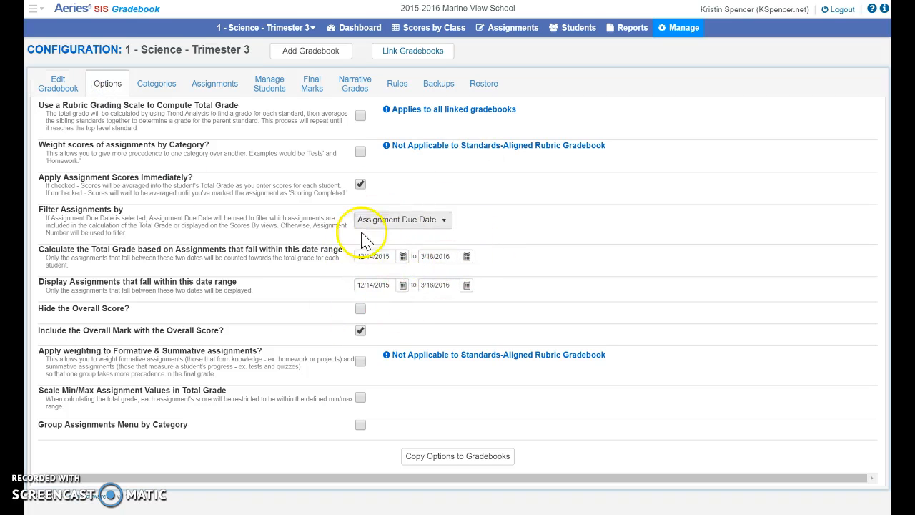
# - Set the date range for calculating the total grade to 3/21/2016 through 6/22/2016
pyautogui.click(403, 260)
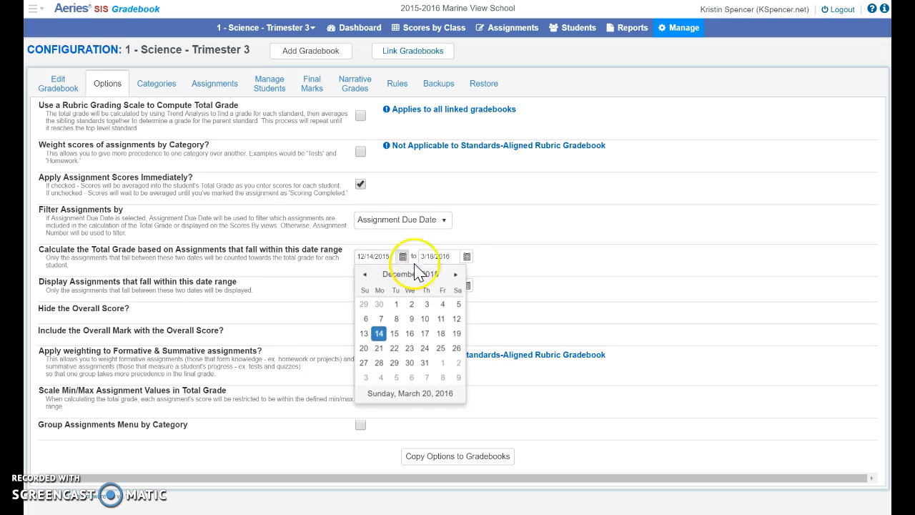
pyautogui.click(455, 274)
pyautogui.click(455, 274)
pyautogui.click(455, 274)
pyautogui.click(379, 349)
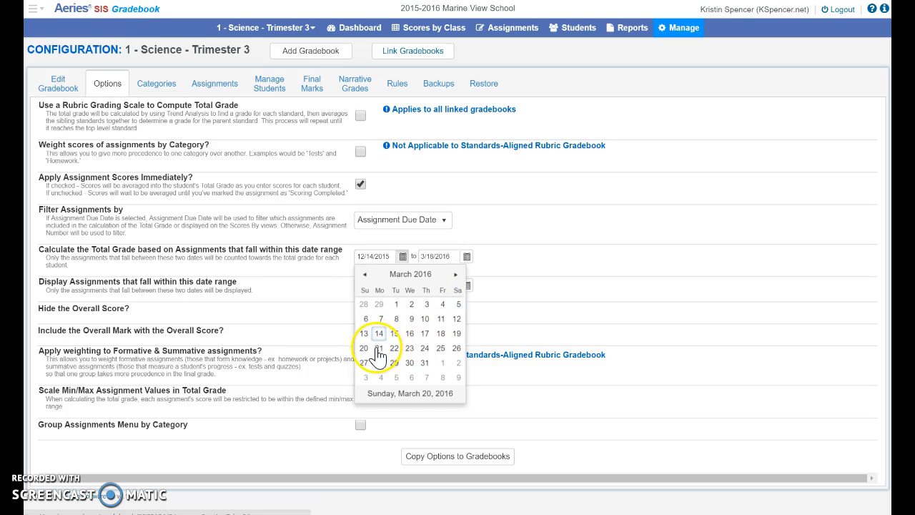
pyautogui.click(378, 348)
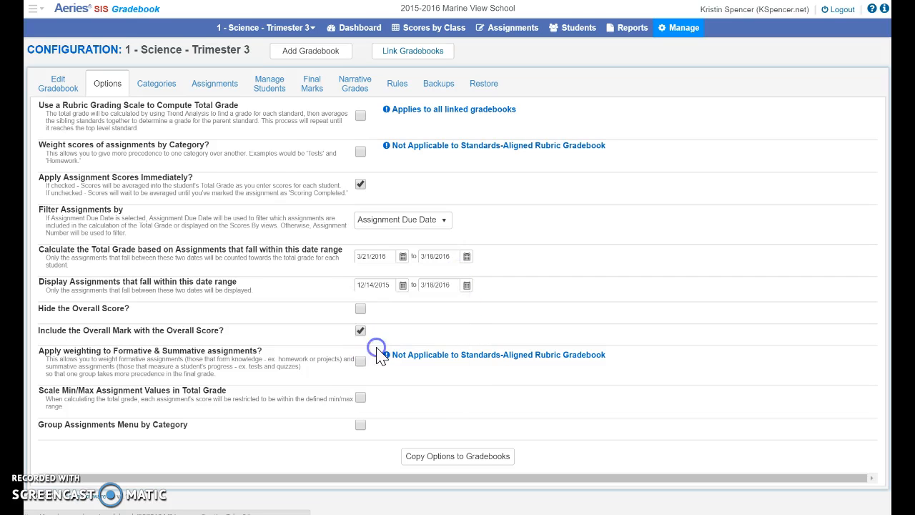
pyautogui.click(465, 257)
pyautogui.click(520, 274)
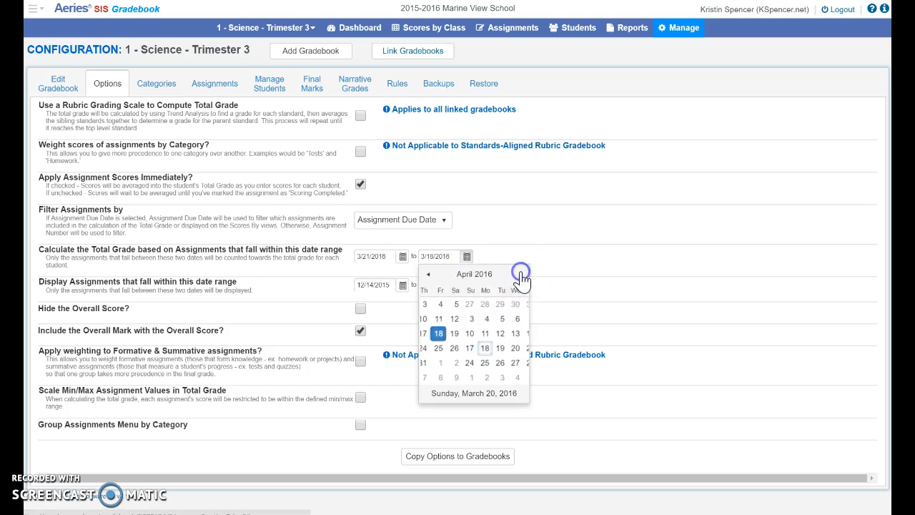
pyautogui.click(520, 274)
pyautogui.click(520, 274)
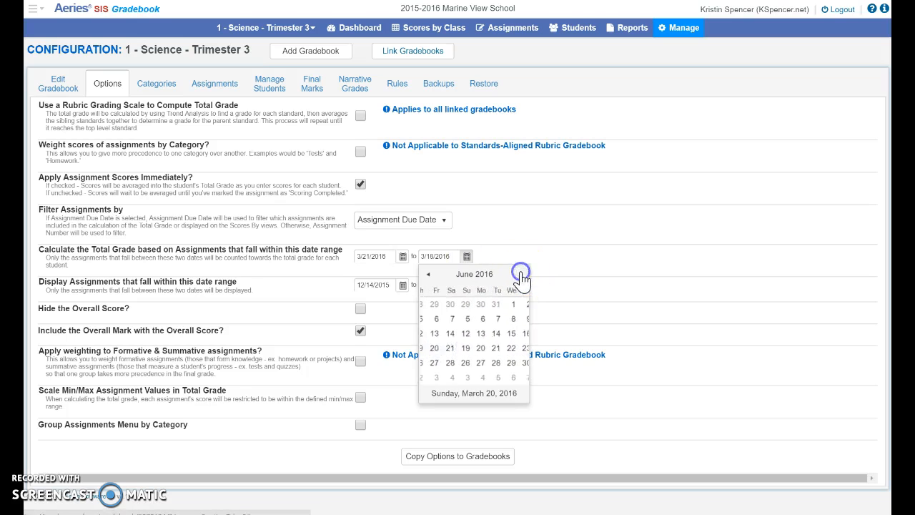
pyautogui.click(475, 348)
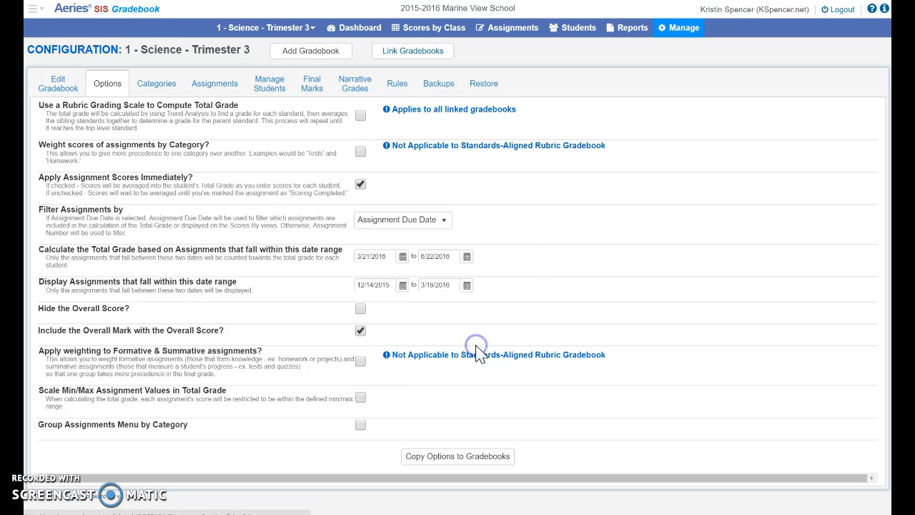
# - Set the date range for displaying assignments to 3/21/2016 through 6/22/2016
pyautogui.click(402, 286)
pyautogui.click(457, 306)
pyautogui.click(458, 306)
pyautogui.click(458, 306)
pyautogui.click(379, 377)
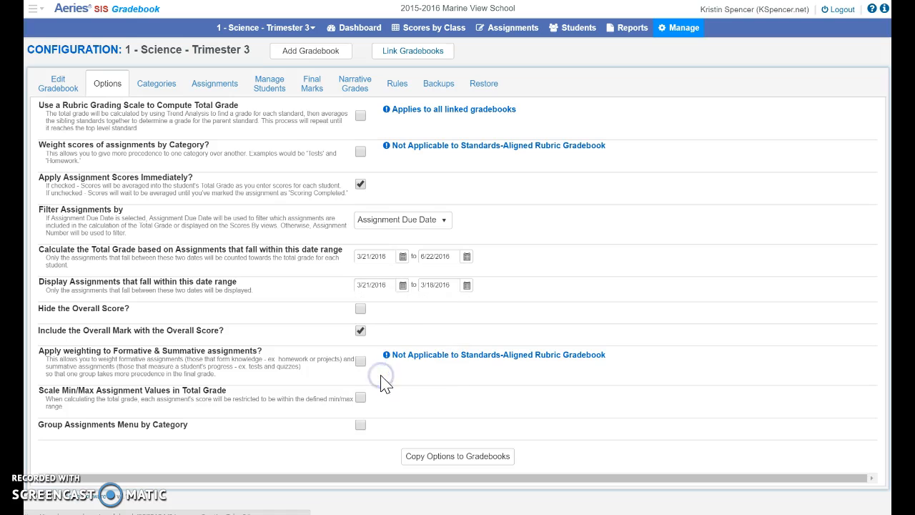
pyautogui.click(467, 287)
pyautogui.click(518, 303)
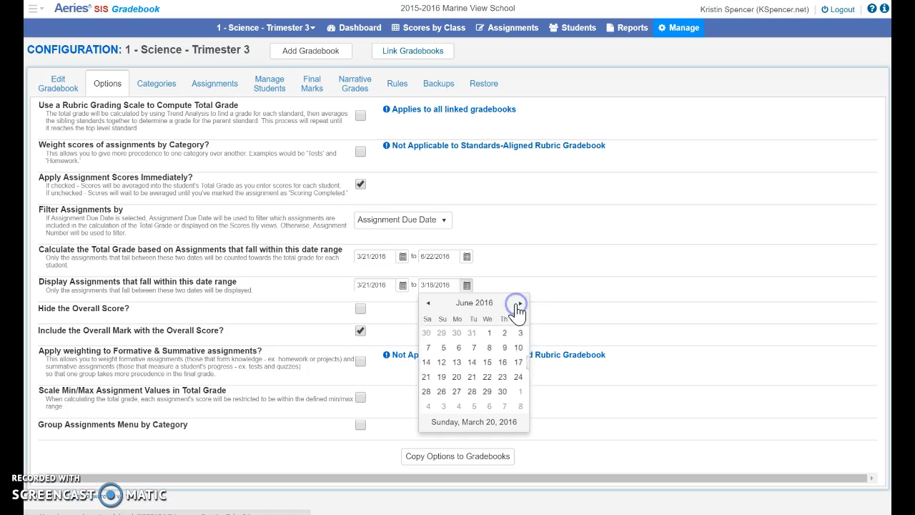
pyautogui.click(473, 377)
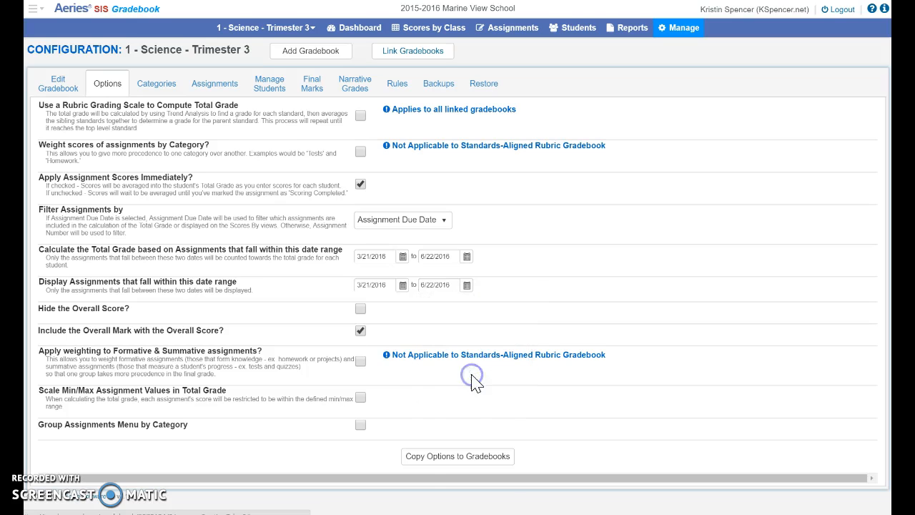
# - Copy all options to the Trimester 3 gradebooks of Science periods 2, 4 and 7 and Spanish period 5
pyautogui.click(461, 457)
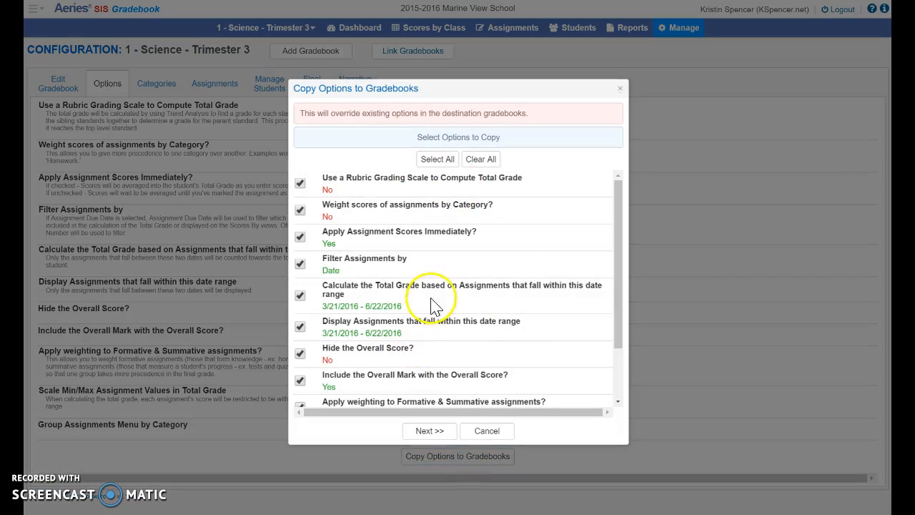
pyautogui.scroll(-2, 443, 261)
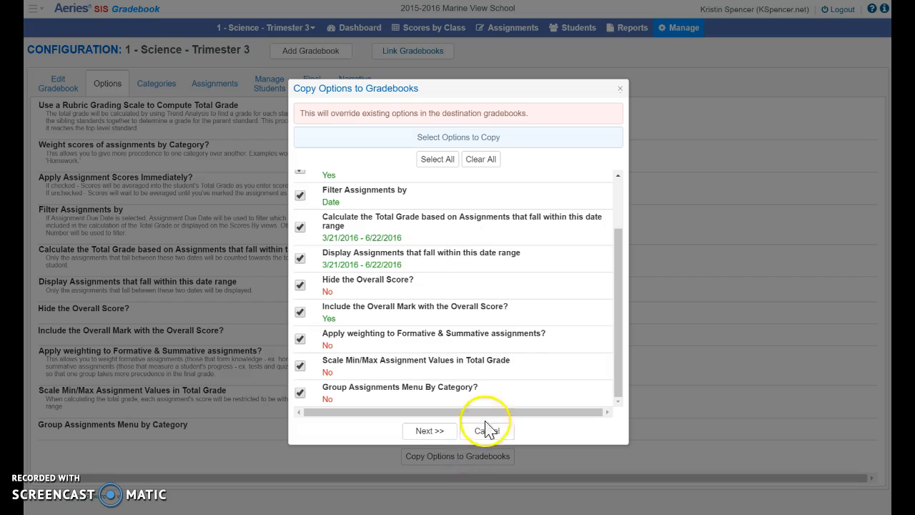
pyautogui.click(433, 431)
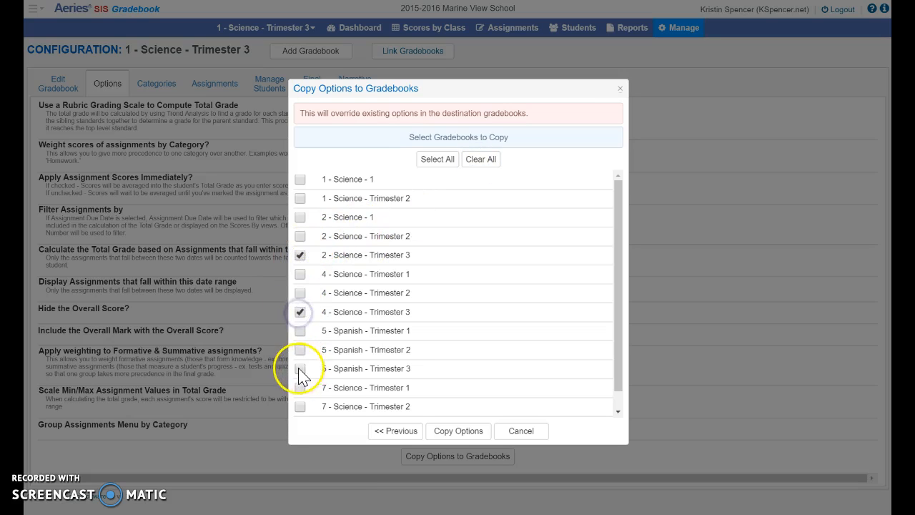
pyautogui.scroll(-1, 298, 375)
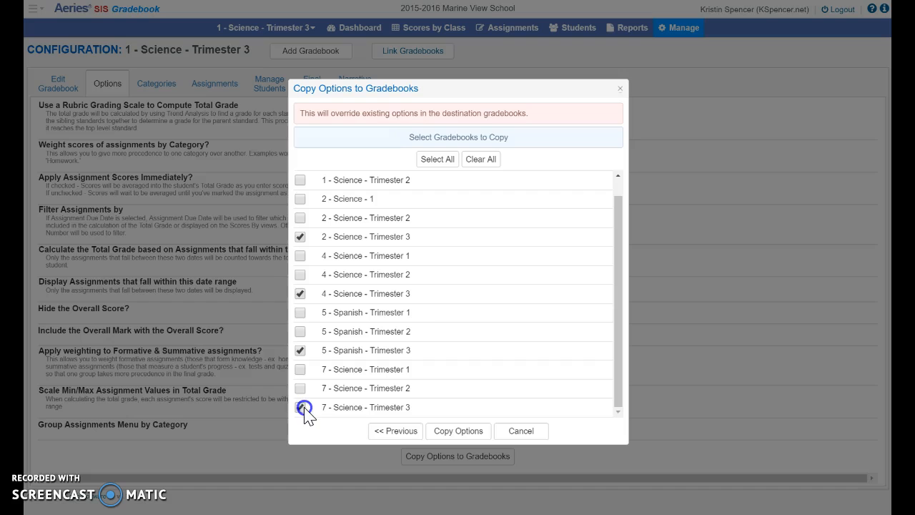
pyautogui.click(471, 431)
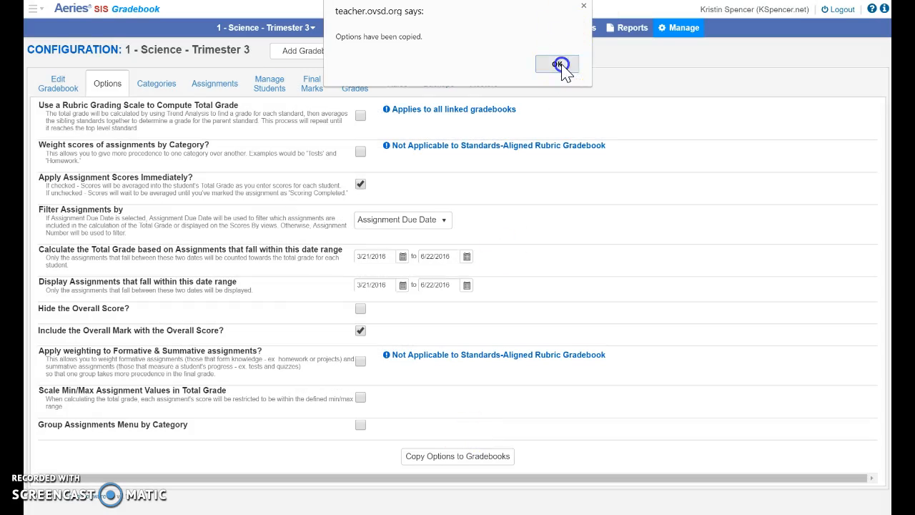
pyautogui.click(560, 65)
# - Check the date ranges in the options of the period 2 Science Trimester 3 gradebook
pyautogui.click(295, 29)
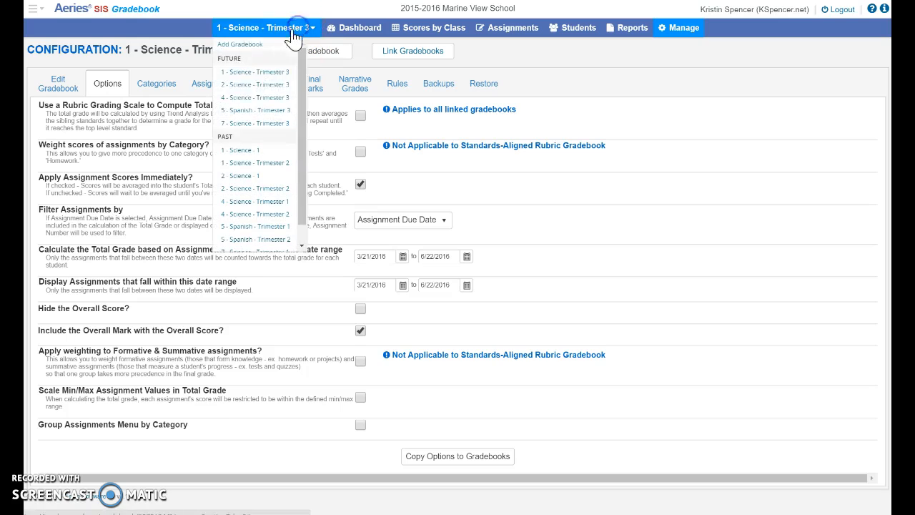
pyautogui.click(252, 84)
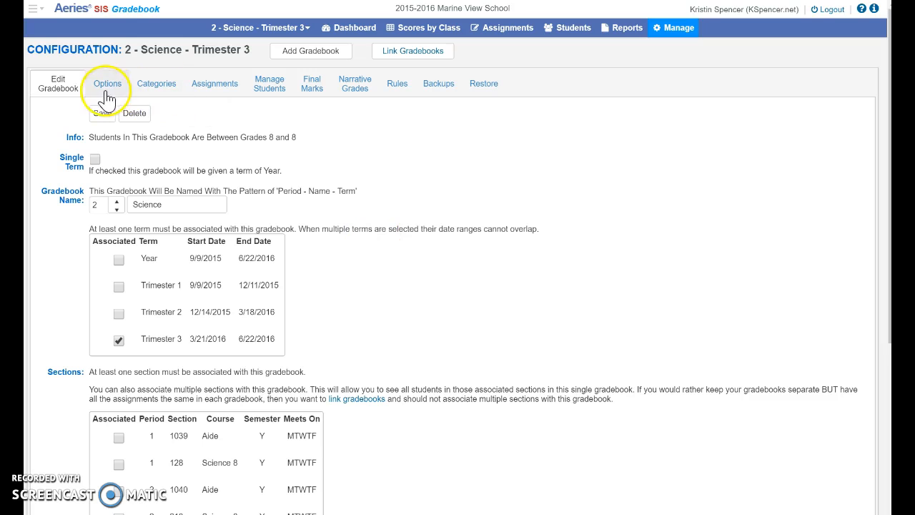
pyautogui.click(107, 87)
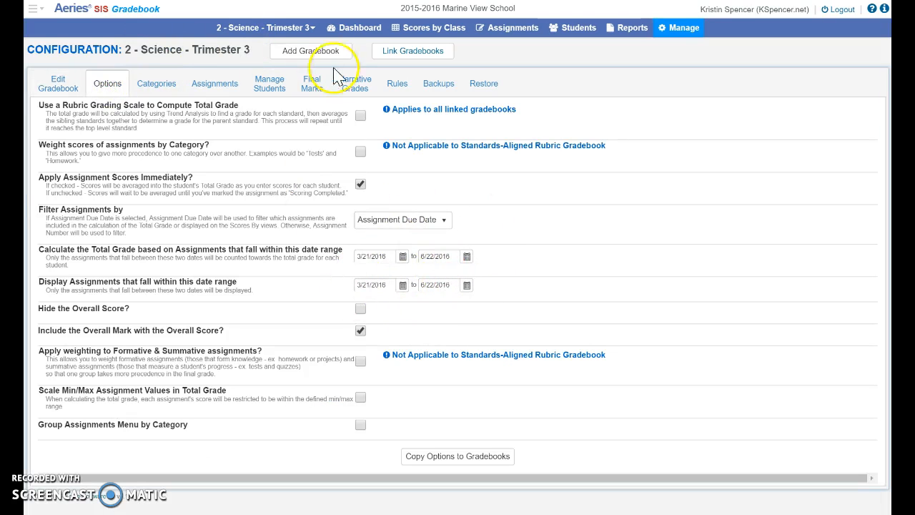
# - Return to the dashboard and add all entering students to the period 1 Science Trimester 3 gradebook
pyautogui.click(347, 27)
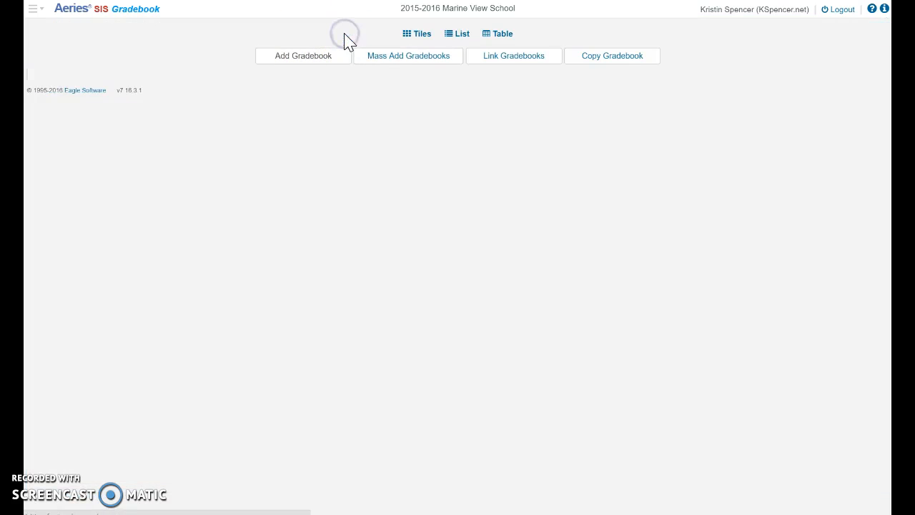
pyautogui.click(441, 60)
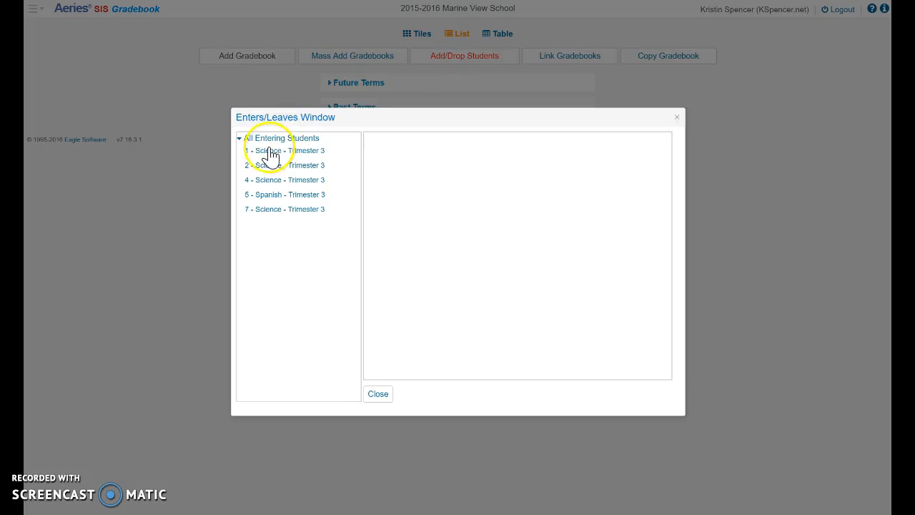
pyautogui.click(268, 155)
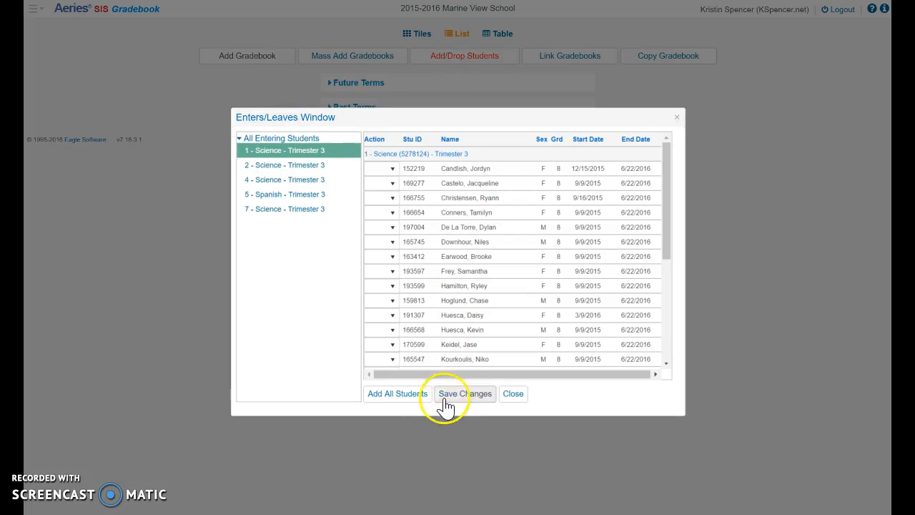
pyautogui.click(404, 399)
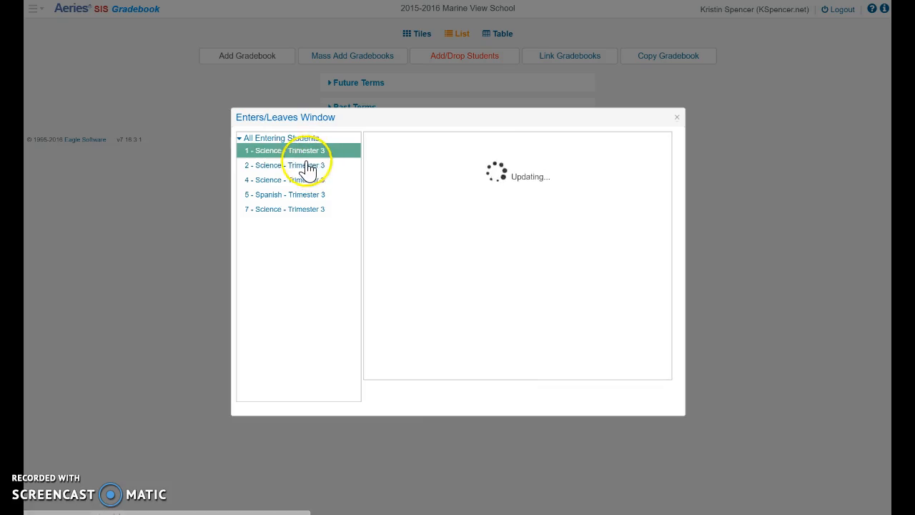
# - Add all entering students to the Trimester 3 Science gradebooks of periods 2 and 4
pyautogui.click(278, 156)
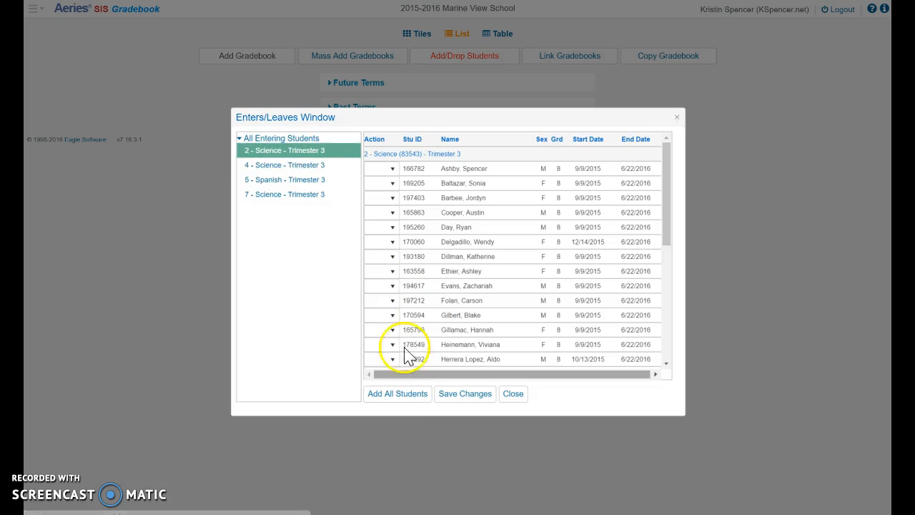
pyautogui.click(399, 395)
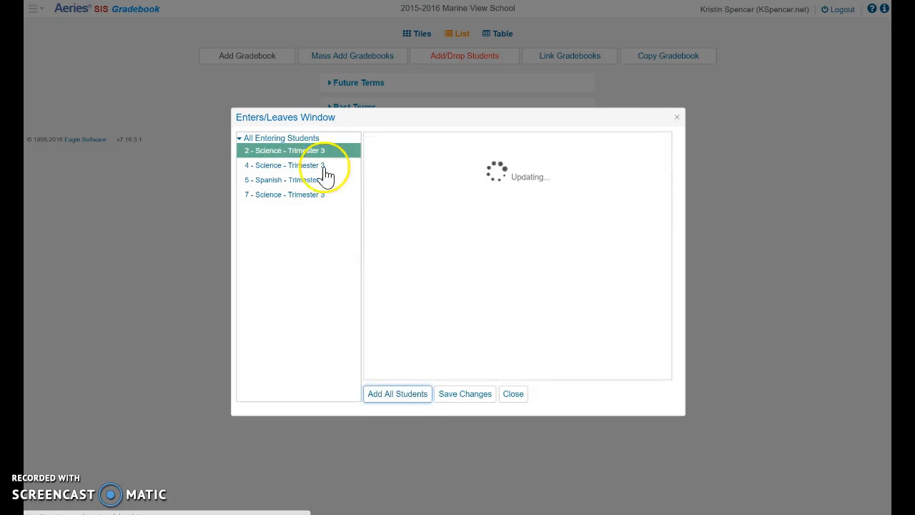
pyautogui.click(279, 156)
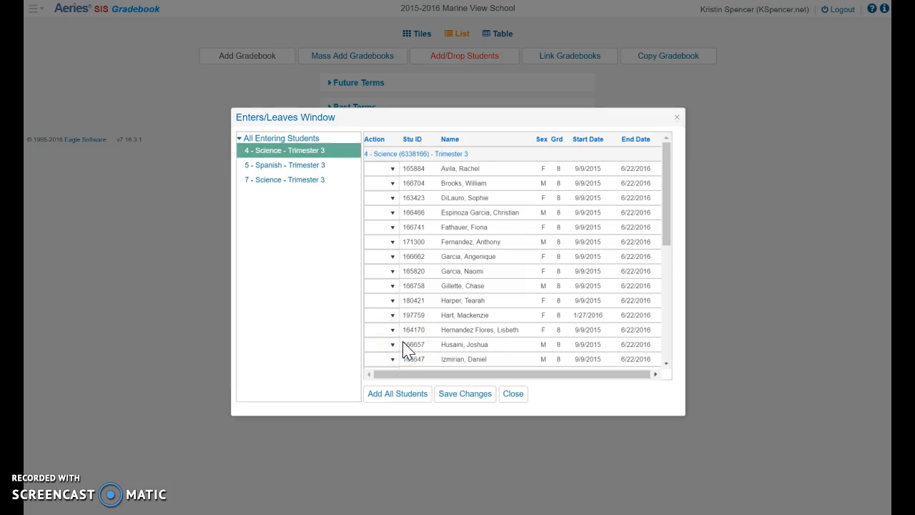
pyautogui.scroll(-3, 488, 326)
pyautogui.scroll(1, 488, 325)
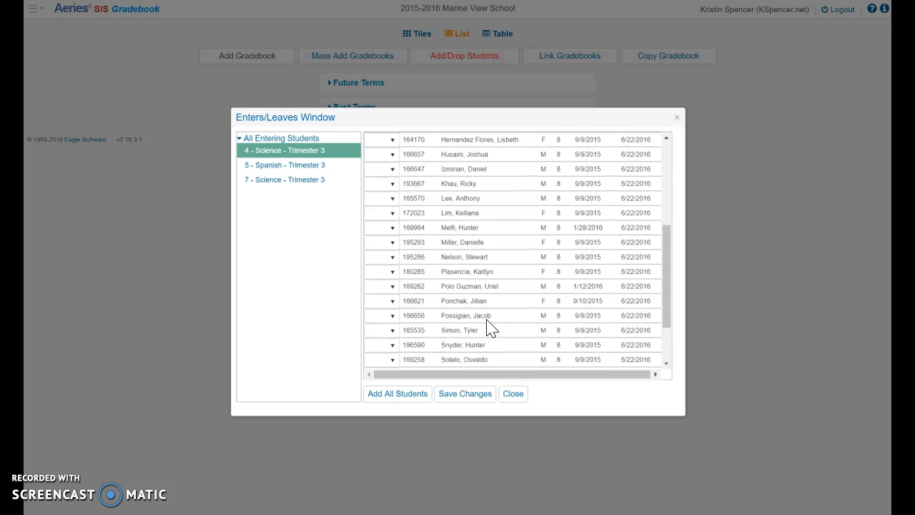
pyautogui.click(412, 393)
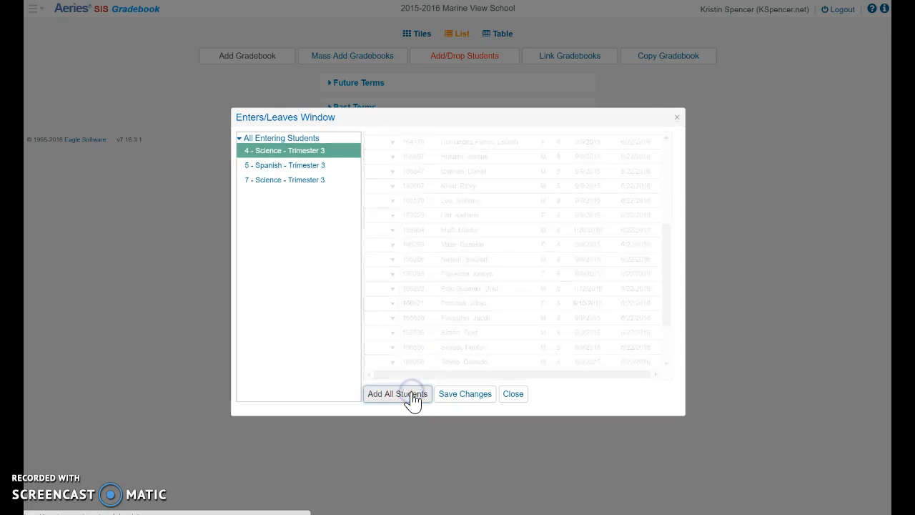
# - Add all entering students to the Trimester 3 gradebooks of Spanish period 5 and Science period 7, and close the Enters/Leaves window
pyautogui.click(264, 151)
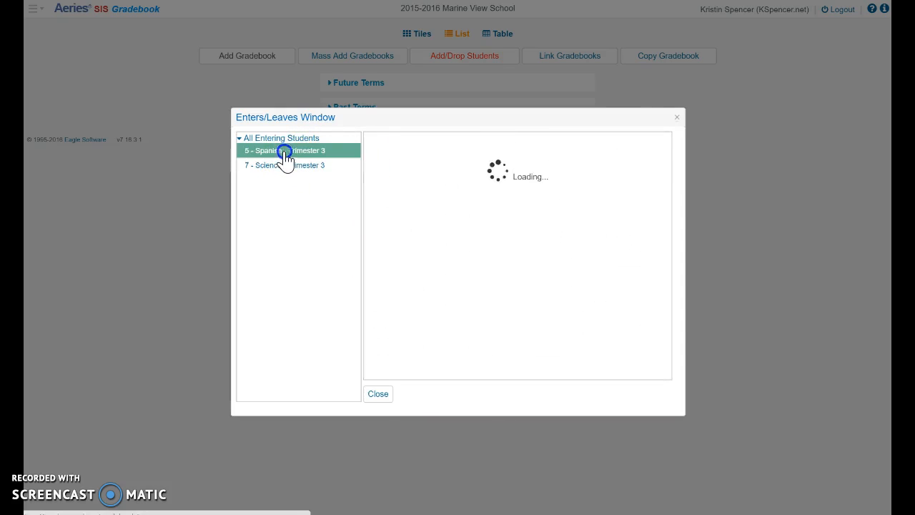
pyautogui.click(416, 395)
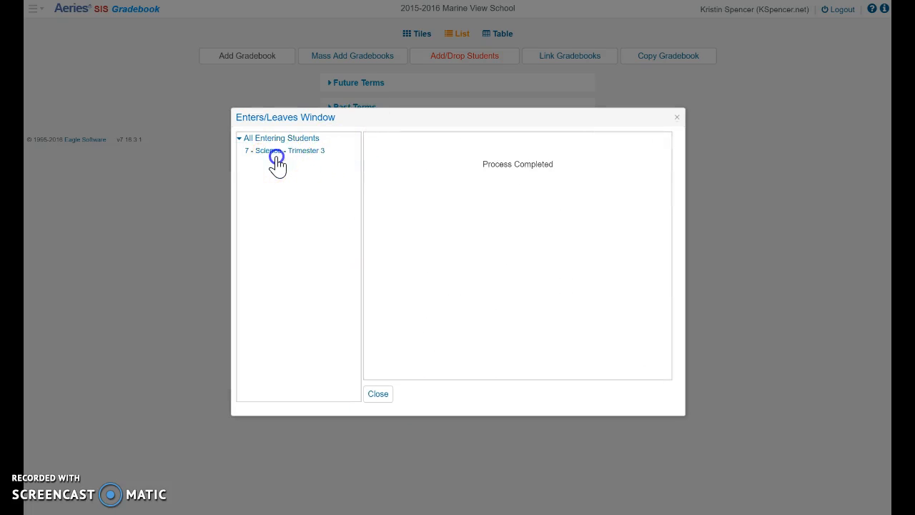
pyautogui.click(275, 152)
pyautogui.click(392, 397)
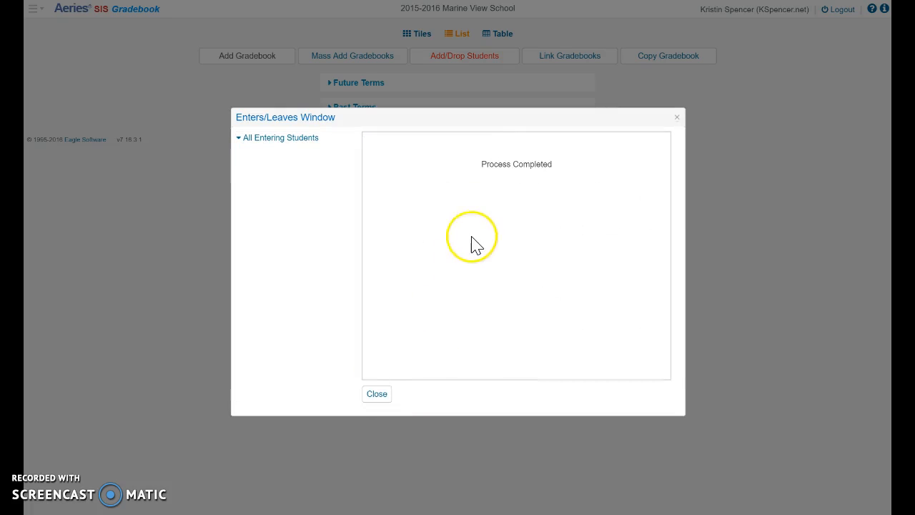
pyautogui.click(382, 402)
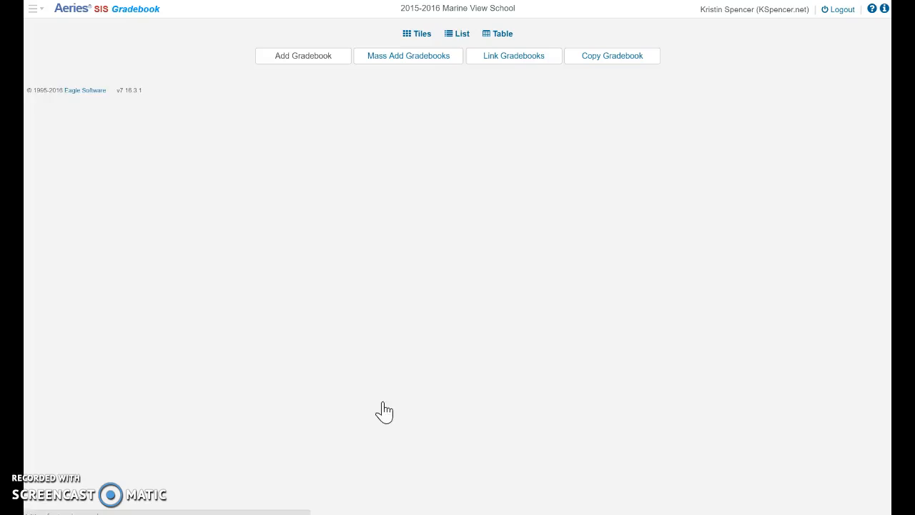
# - Review the gradebooks listed under Future Terms and Past Terms, collapsing each list after viewing it
pyautogui.click(357, 88)
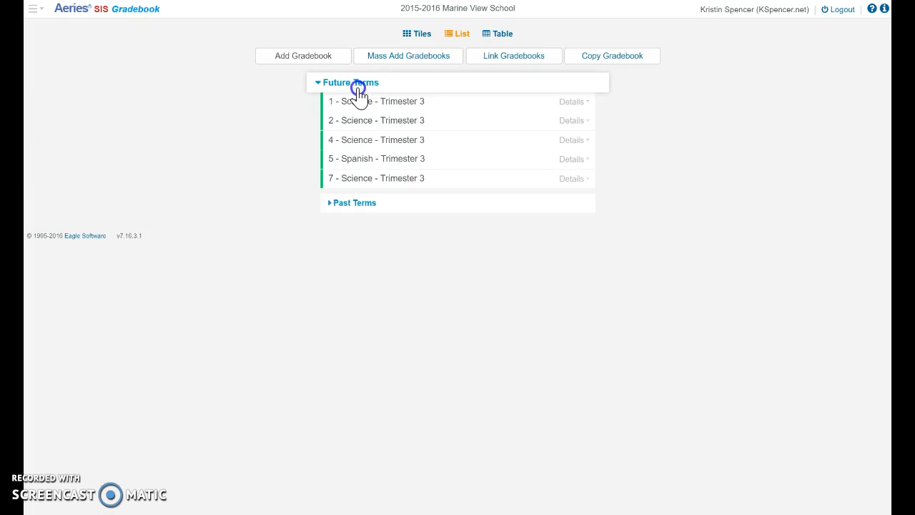
pyautogui.click(358, 90)
pyautogui.click(330, 110)
pyautogui.click(332, 113)
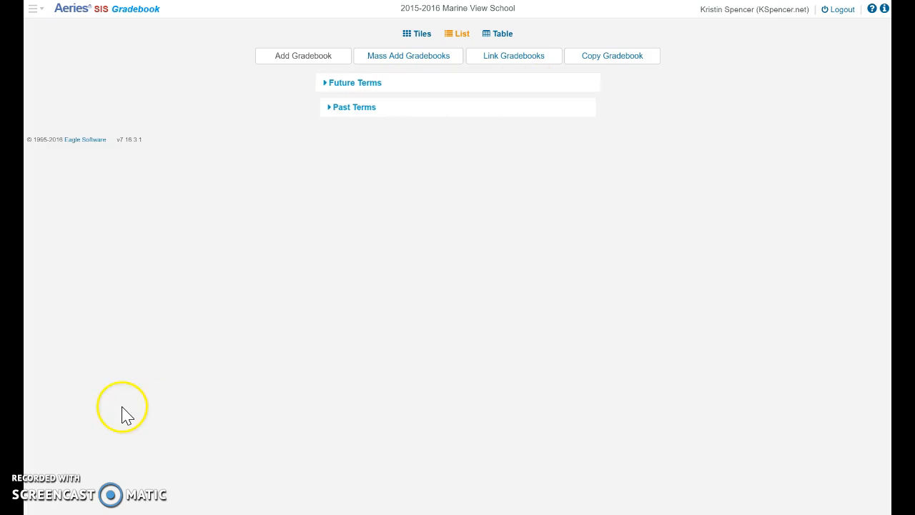